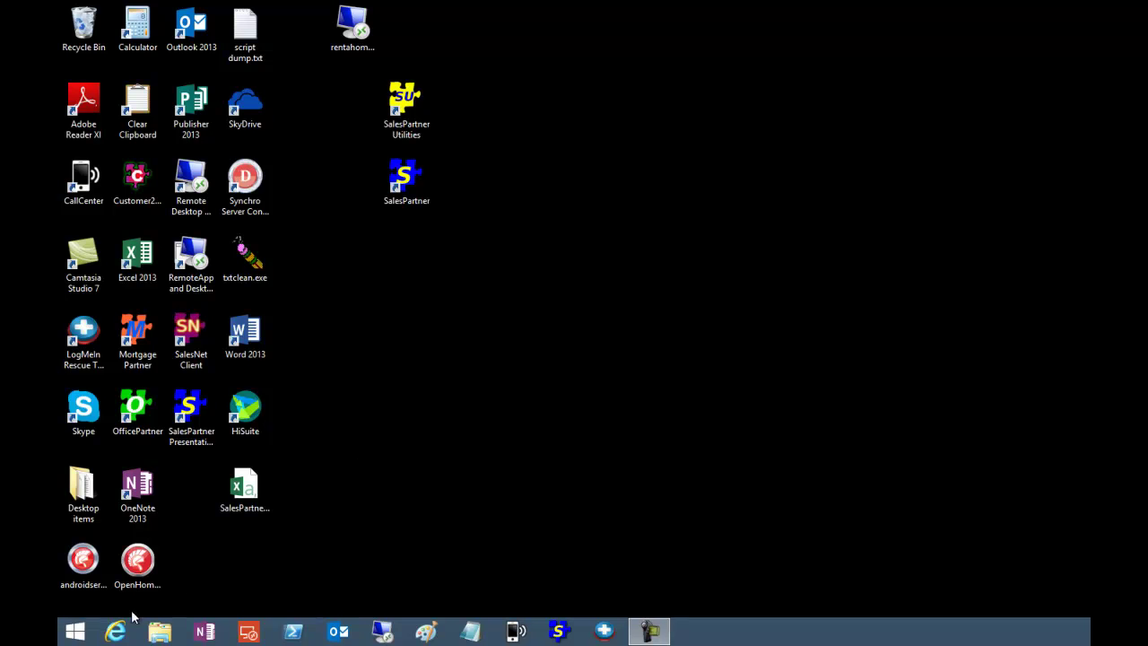
- Open the Property Guru website in Internet Explorer
click(129, 631)
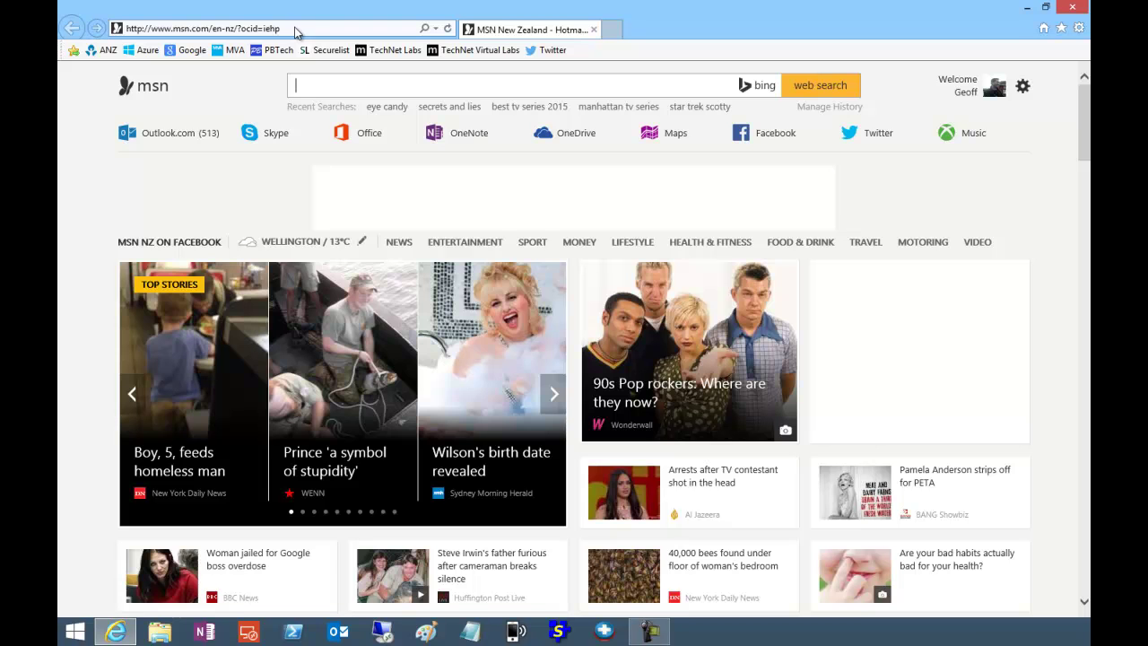
click(296, 32)
text(prop)
key(Return)
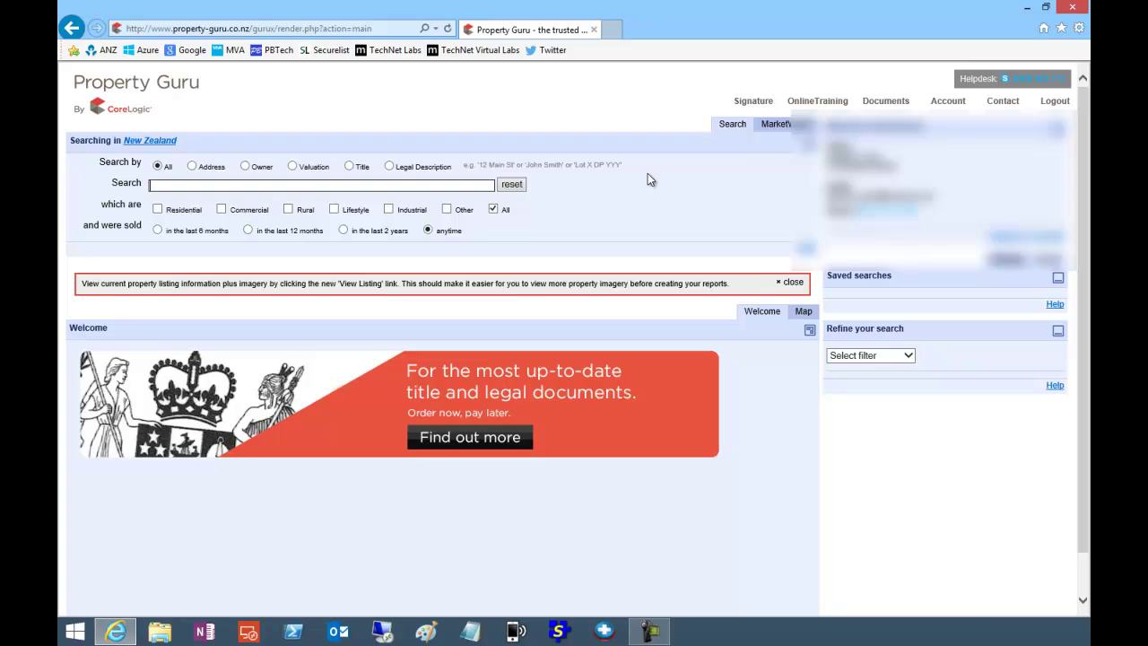
- Search Property Guru by owner, using the owner's name, and open the summary of a matching property
click(244, 166)
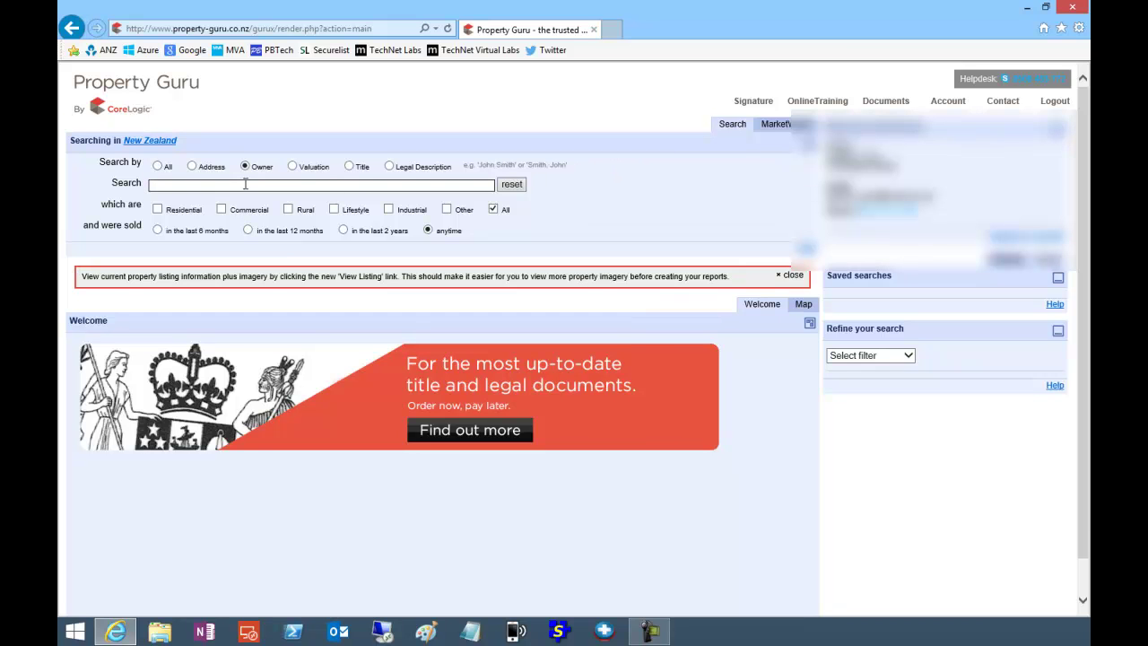
text(smith)
key(Return)
click(97, 392)
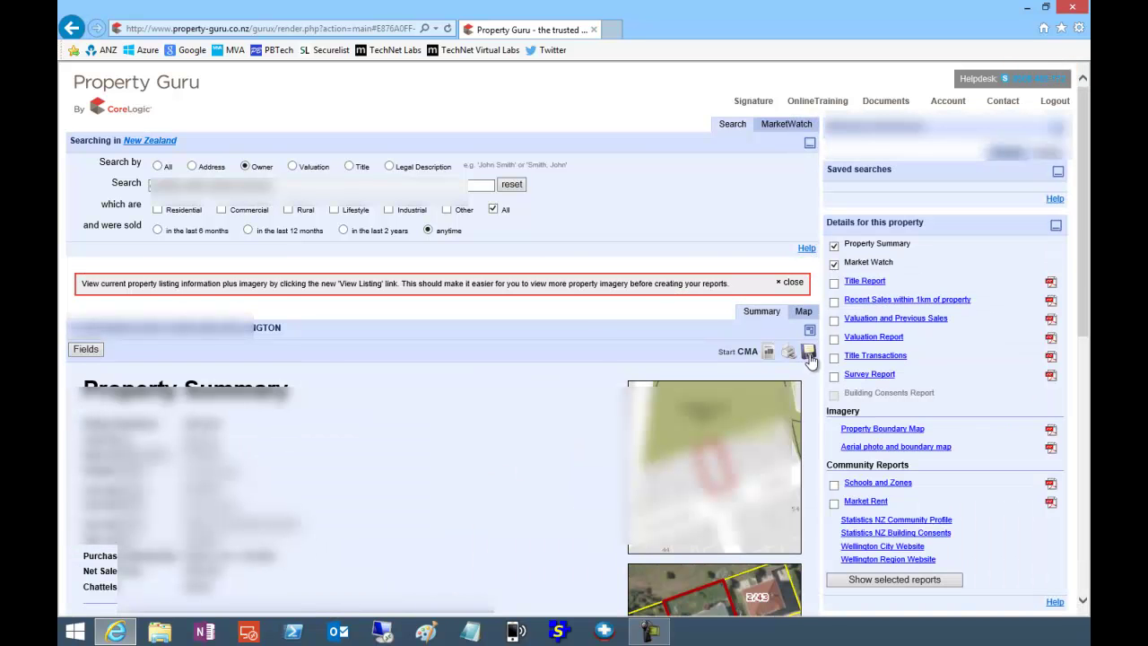
- Save the displayed property into a new saved search named "export"
click(807, 351)
click(480, 334)
click(406, 351)
text(export)
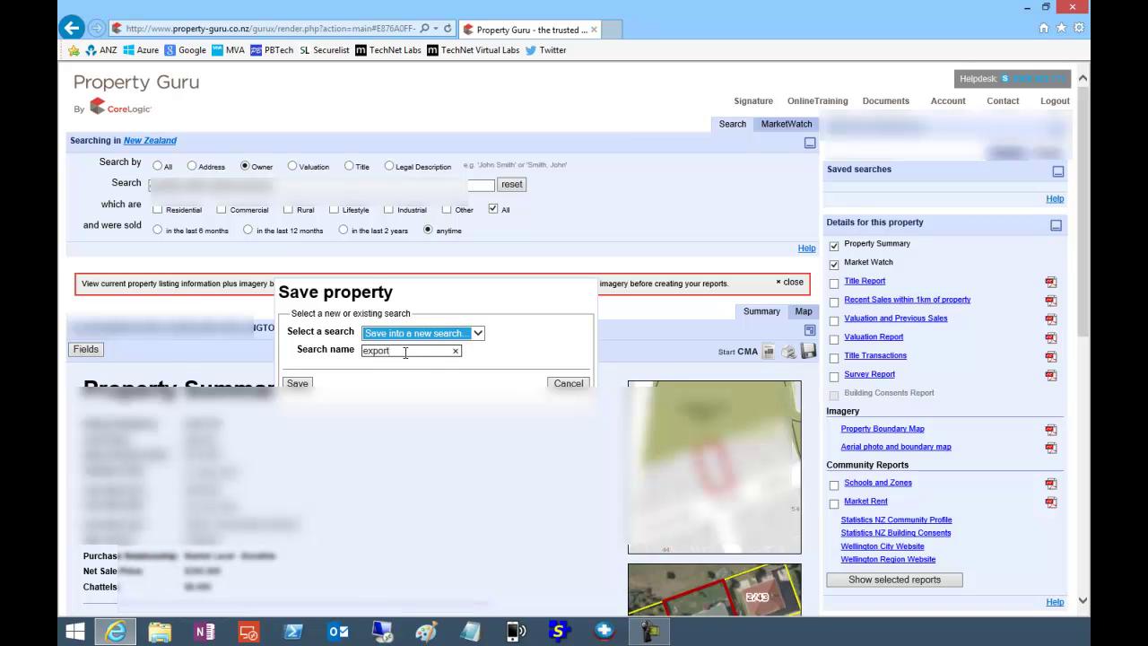
click(298, 384)
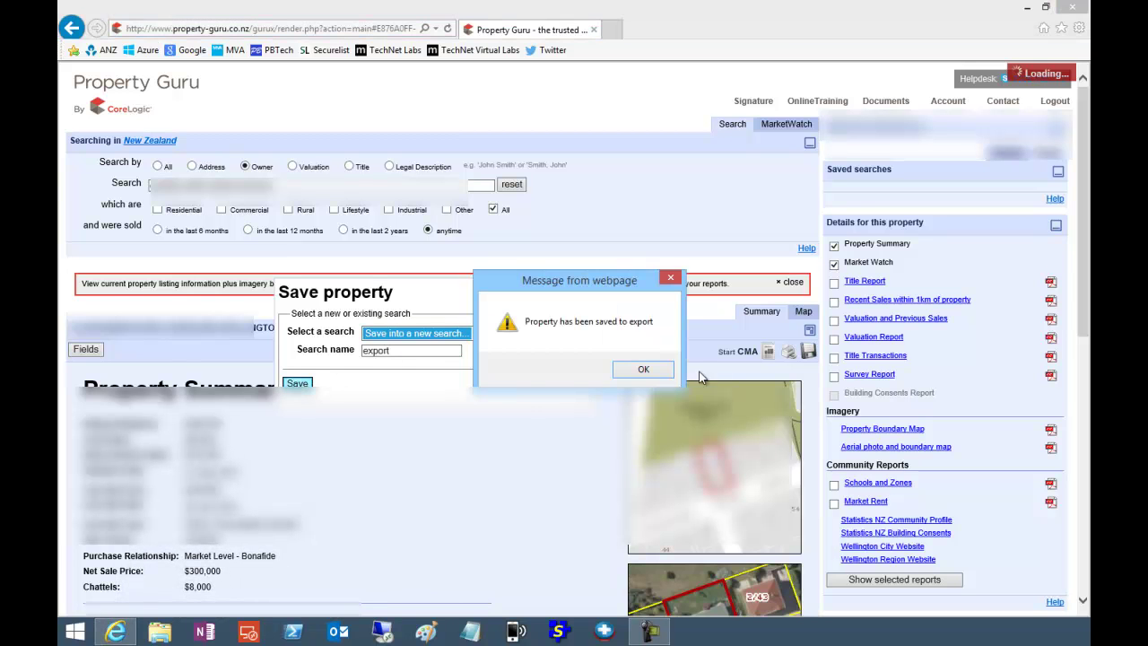
click(662, 369)
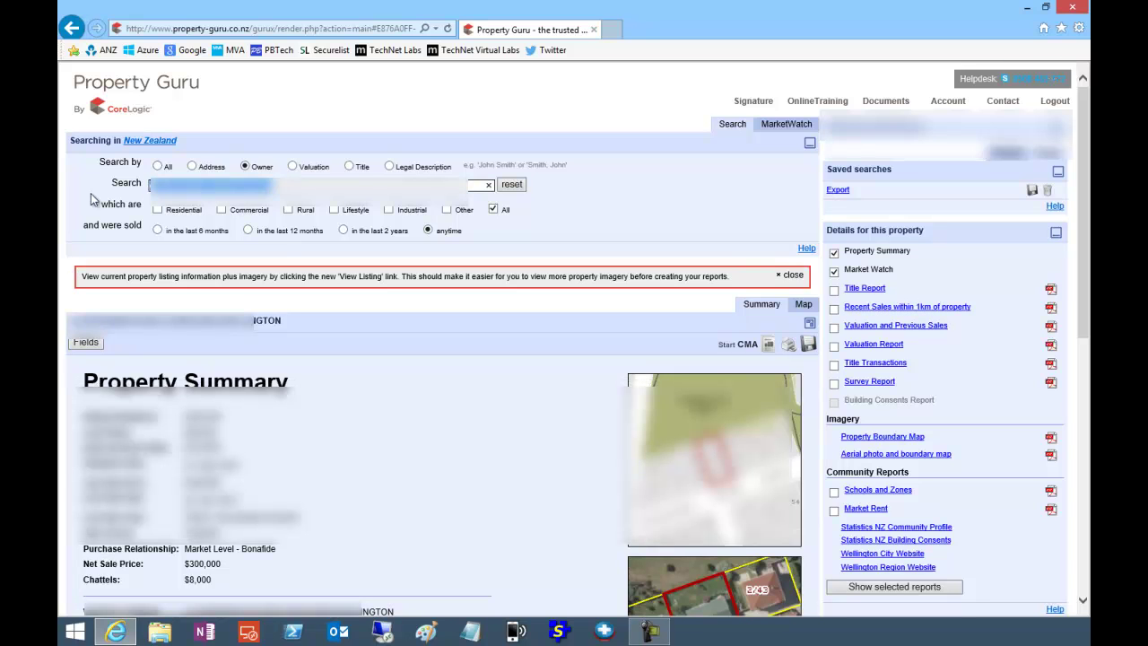
- Find a second property by its owner's name and save it into the existing "export" search
text(smith)
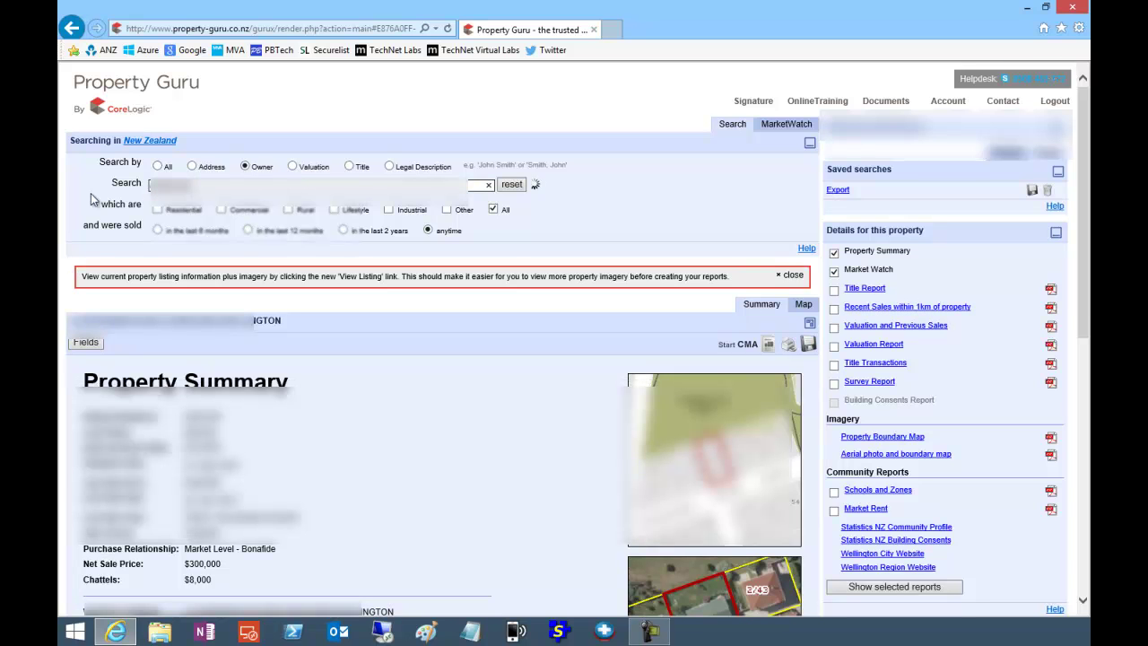
key(Return)
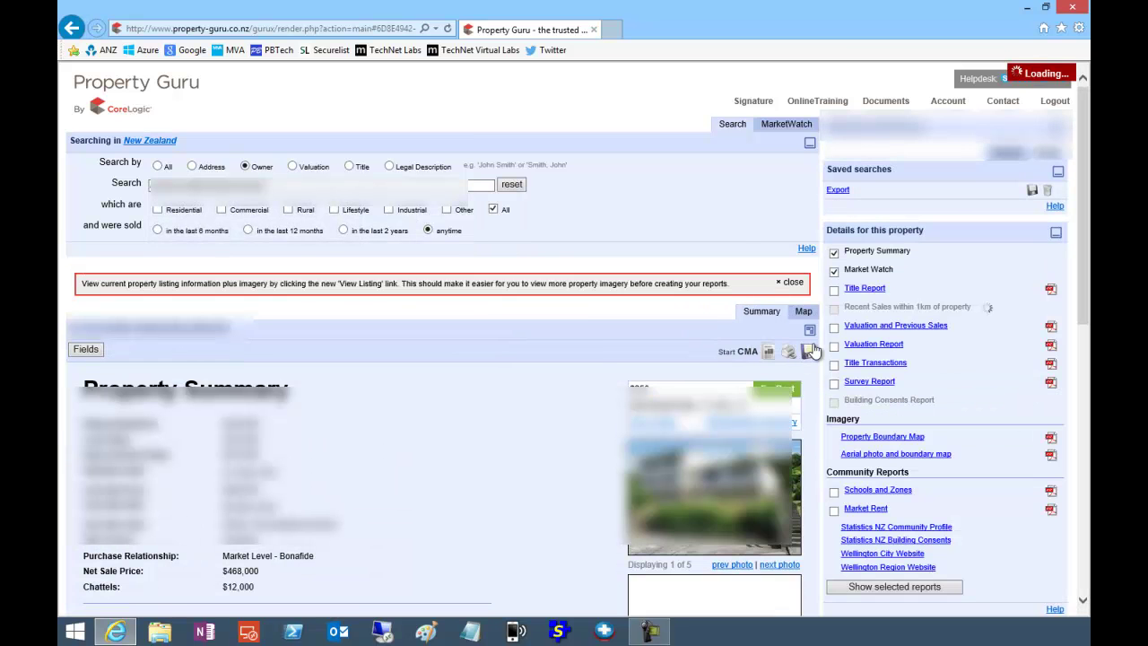
click(775, 351)
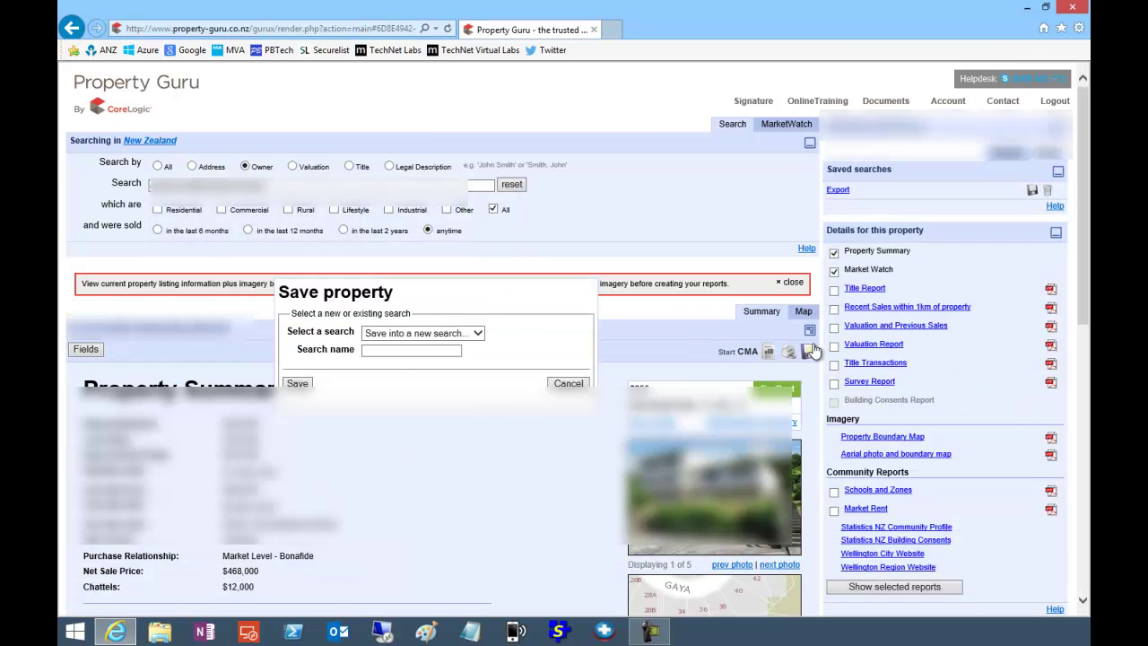
click(476, 333)
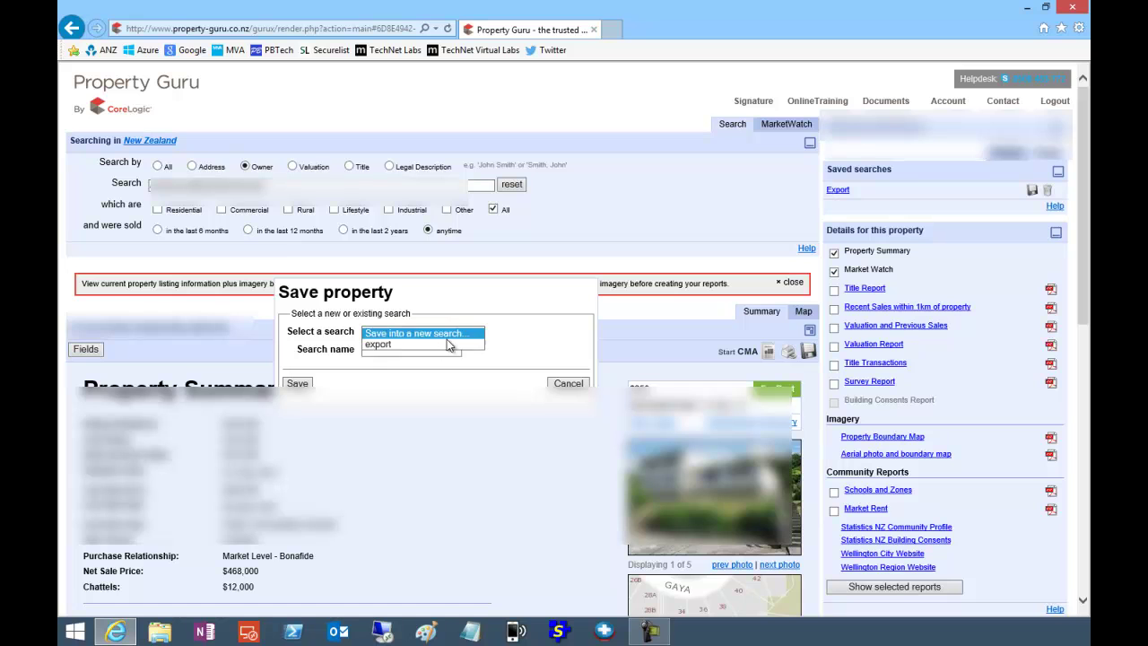
click(399, 344)
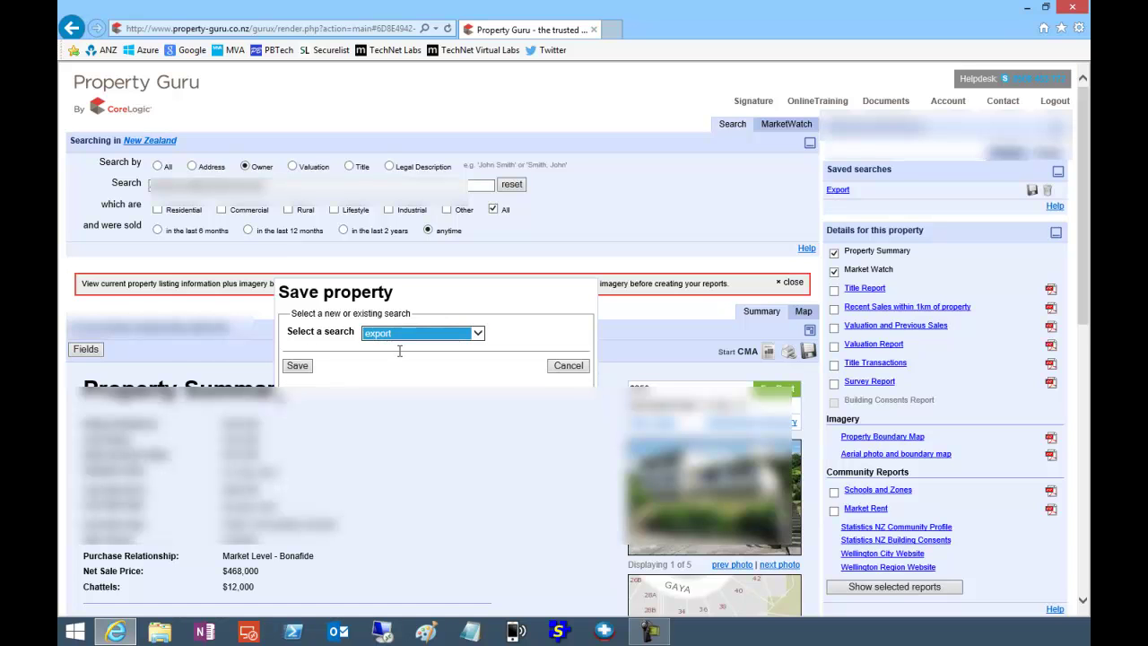
click(299, 366)
click(644, 371)
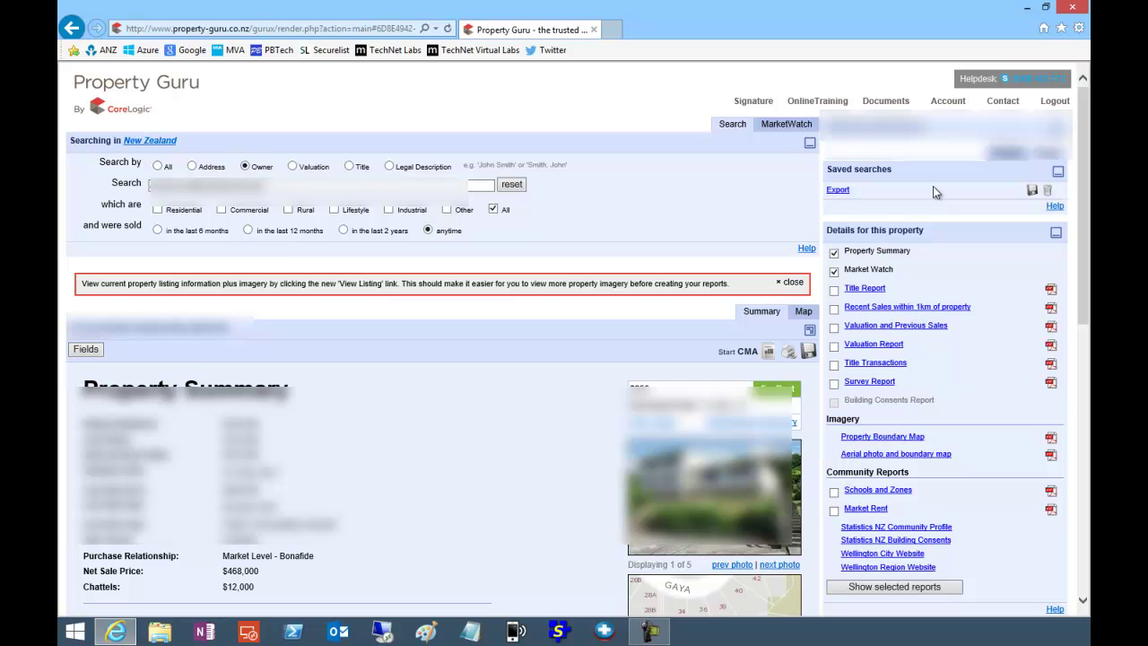
- Open the saved Export search and update its results list to include all available columns
click(840, 190)
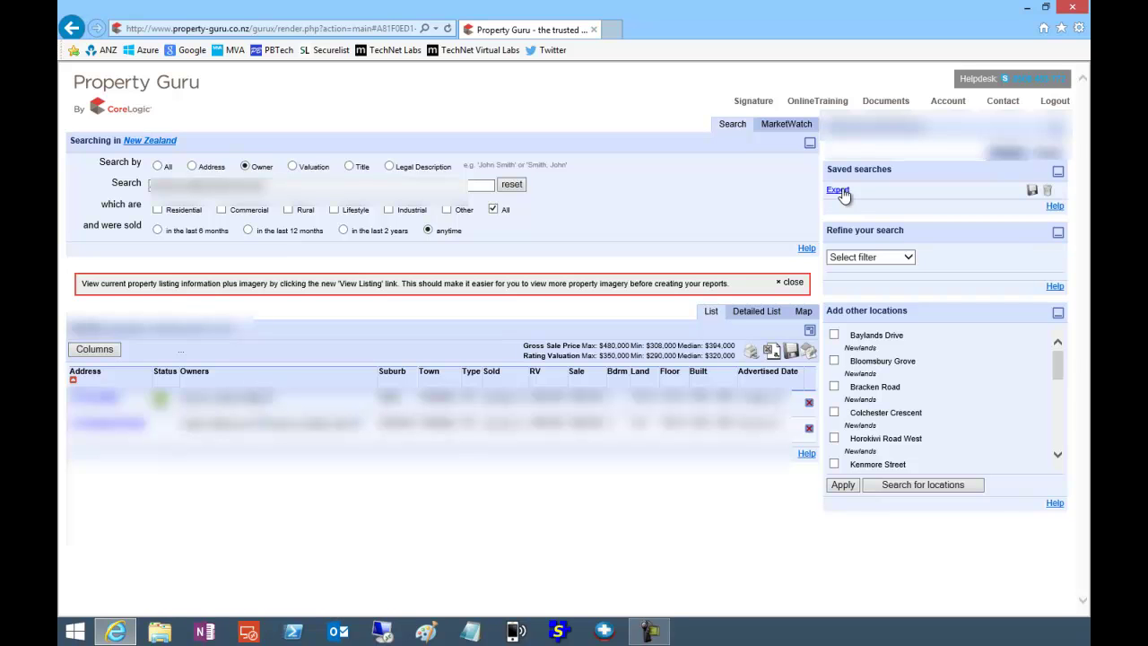
click(90, 354)
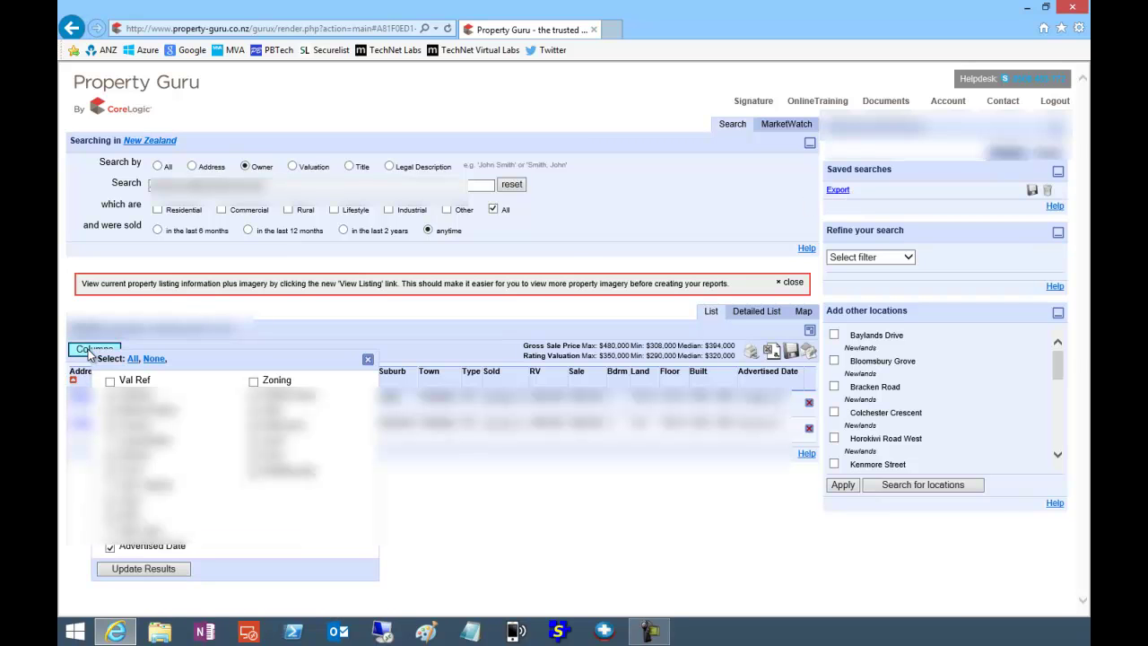
click(133, 359)
click(126, 569)
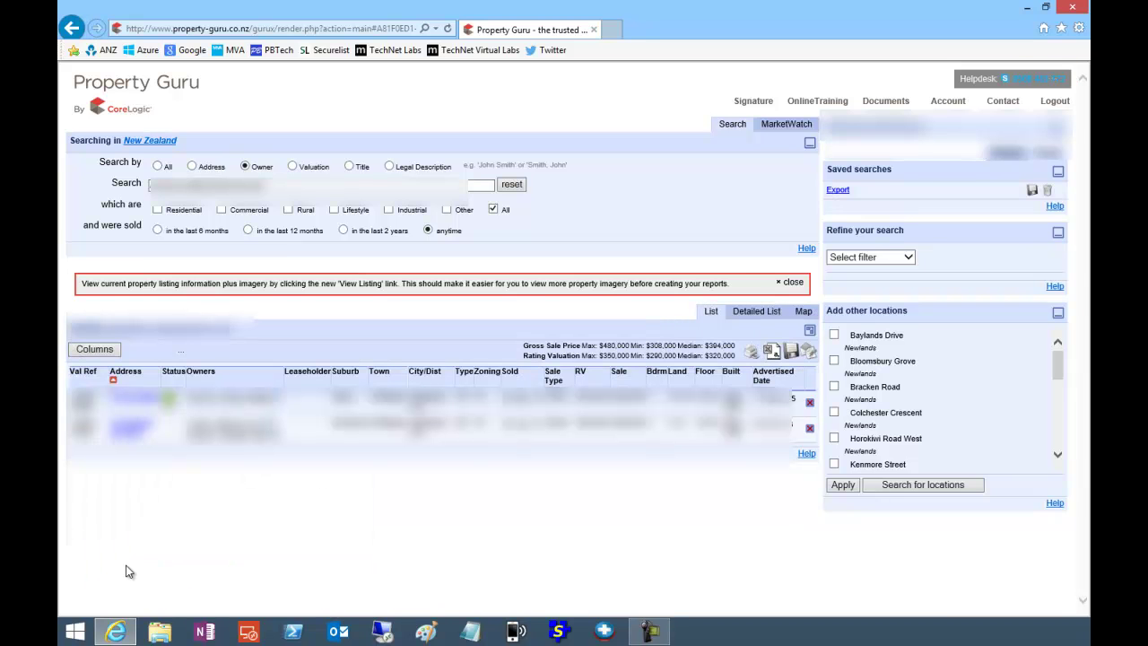
- Export the results list as a CSV file into Excel and delete its empty first row
click(774, 355)
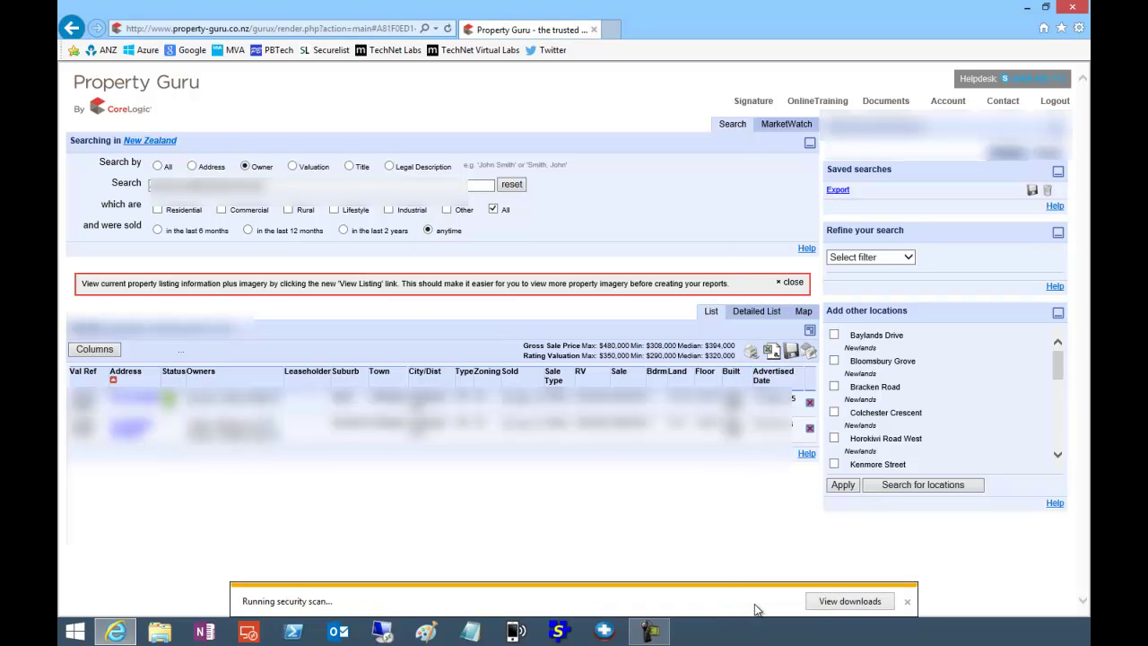
click(752, 602)
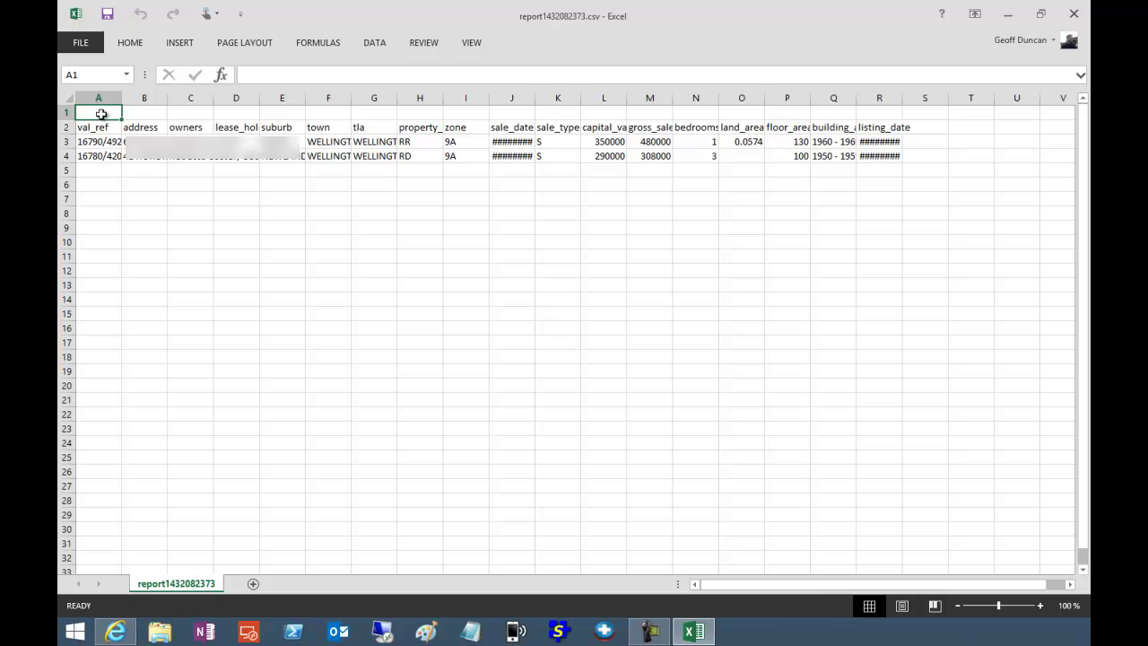
click(67, 113)
right_click(68, 114)
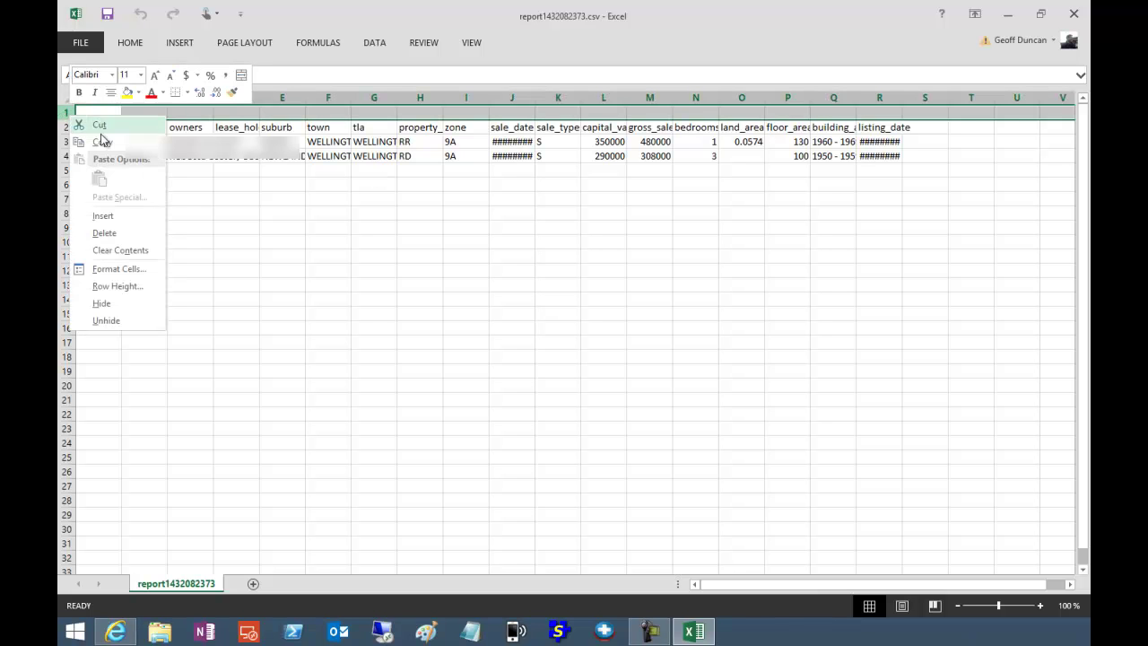
click(112, 234)
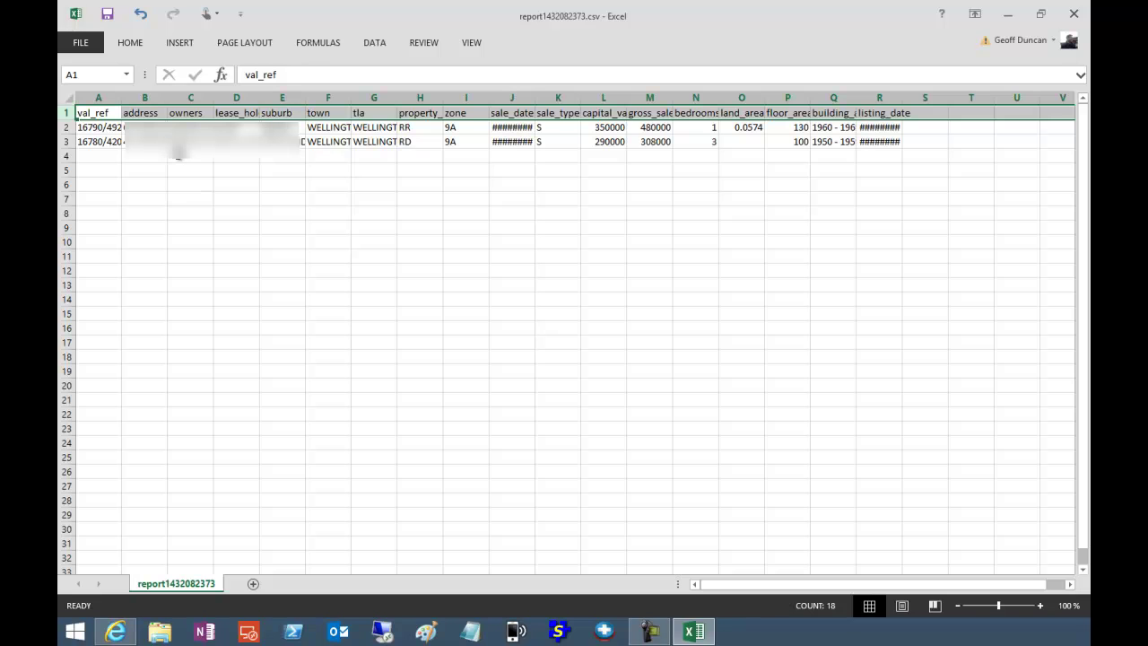
- Replace every comma in the whole sheet with the ^ character
key(ctrl+a)
key(ctrl+f)
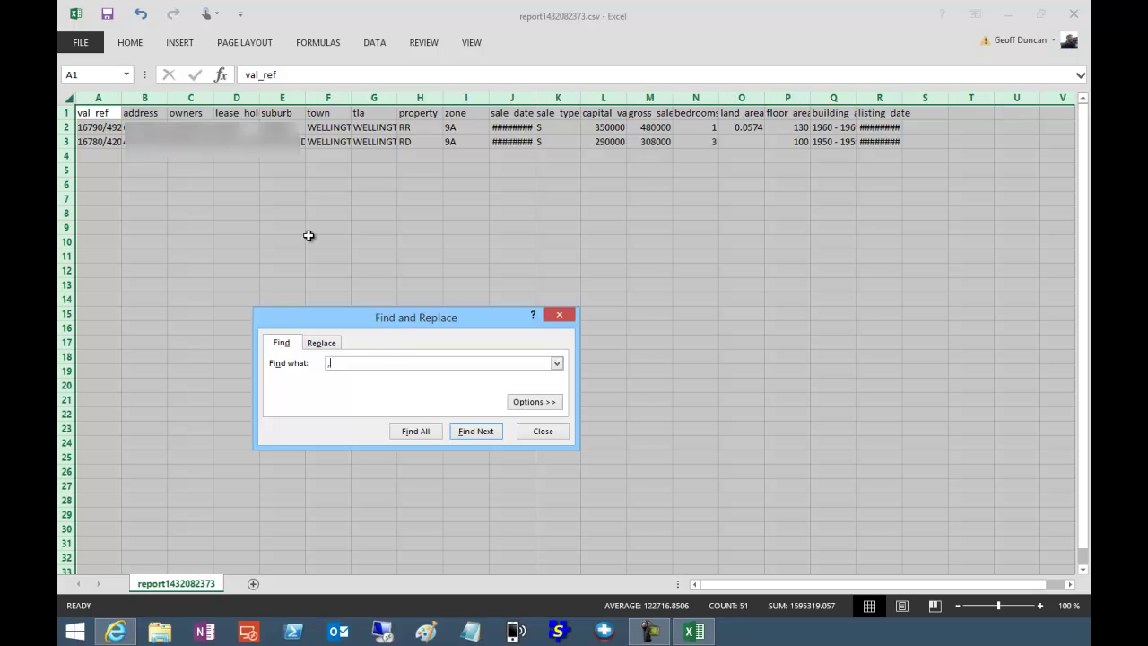
click(321, 345)
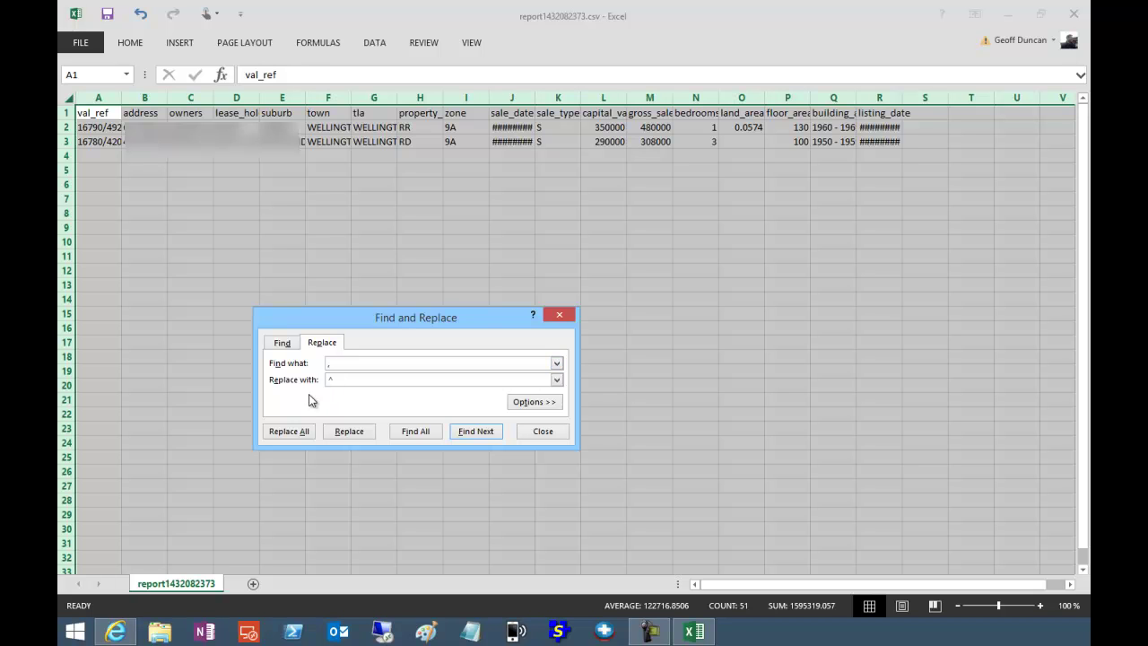
click(288, 431)
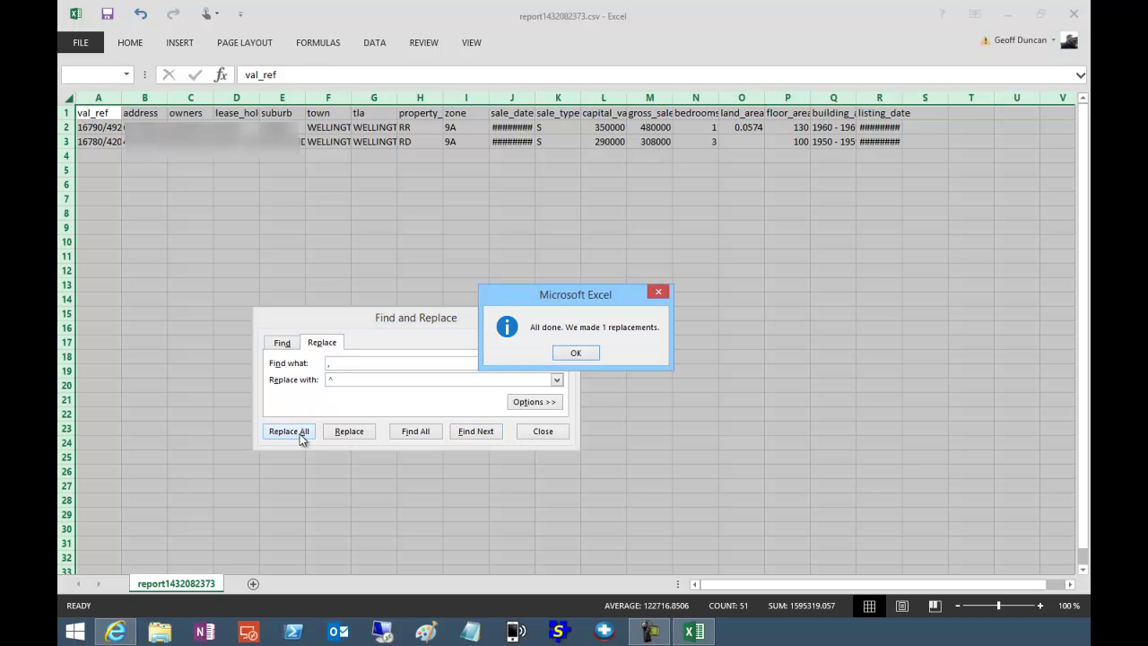
click(583, 356)
click(544, 432)
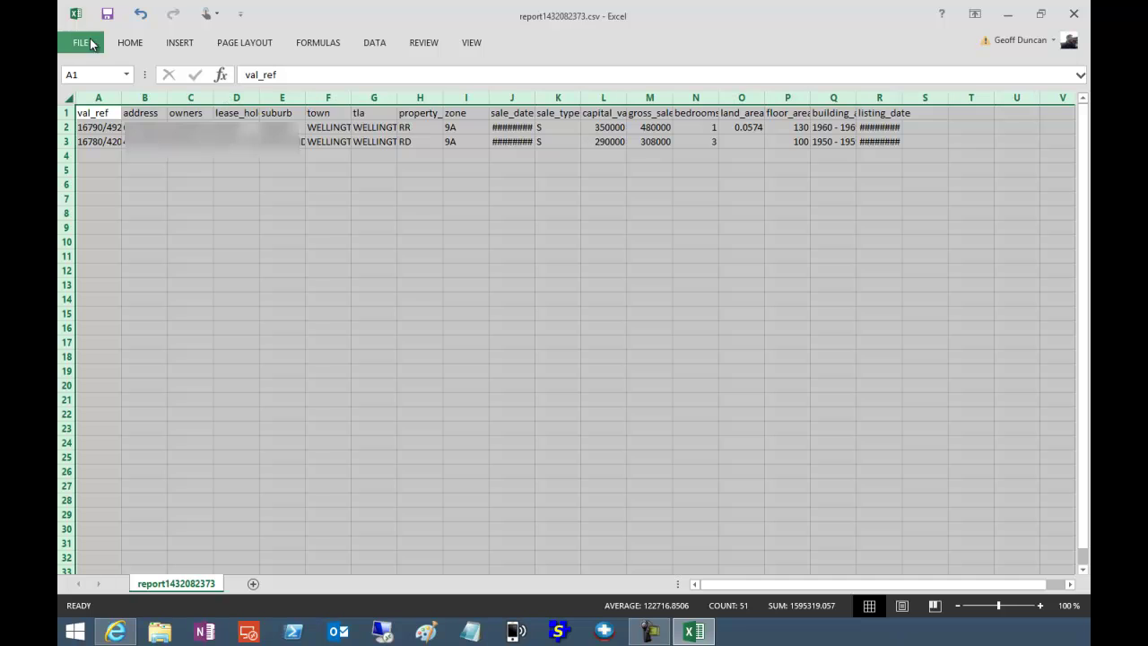
- Save the sheet as "export" in comma-delimited CSV format in the Downloads folder, and close Excel without saving again
click(82, 41)
click(92, 184)
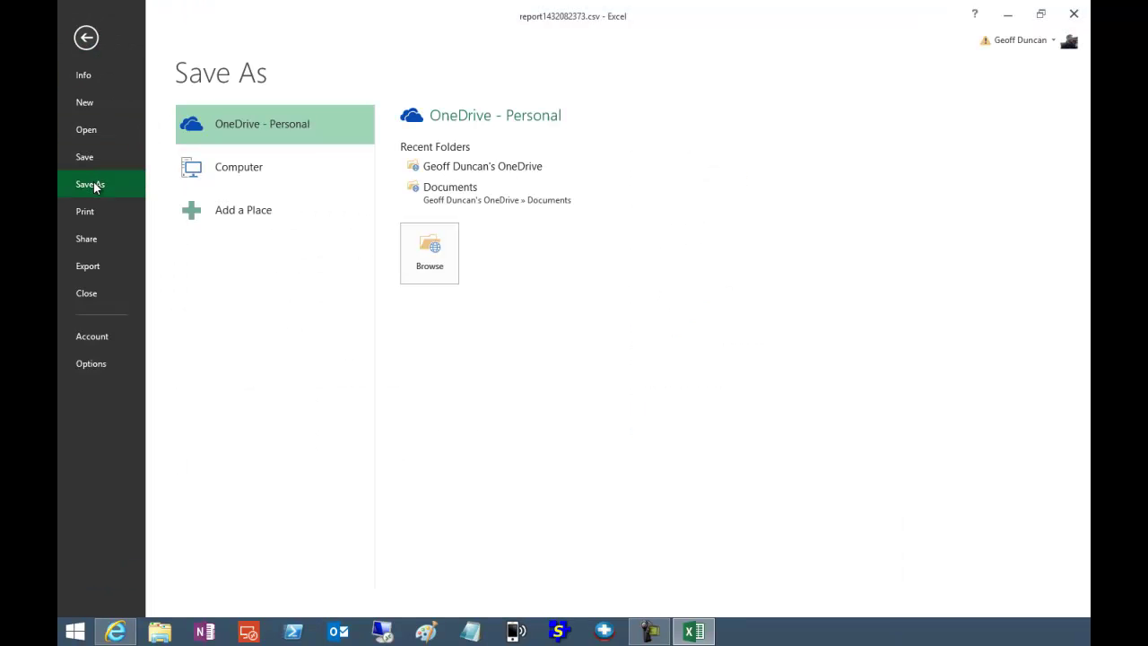
click(229, 170)
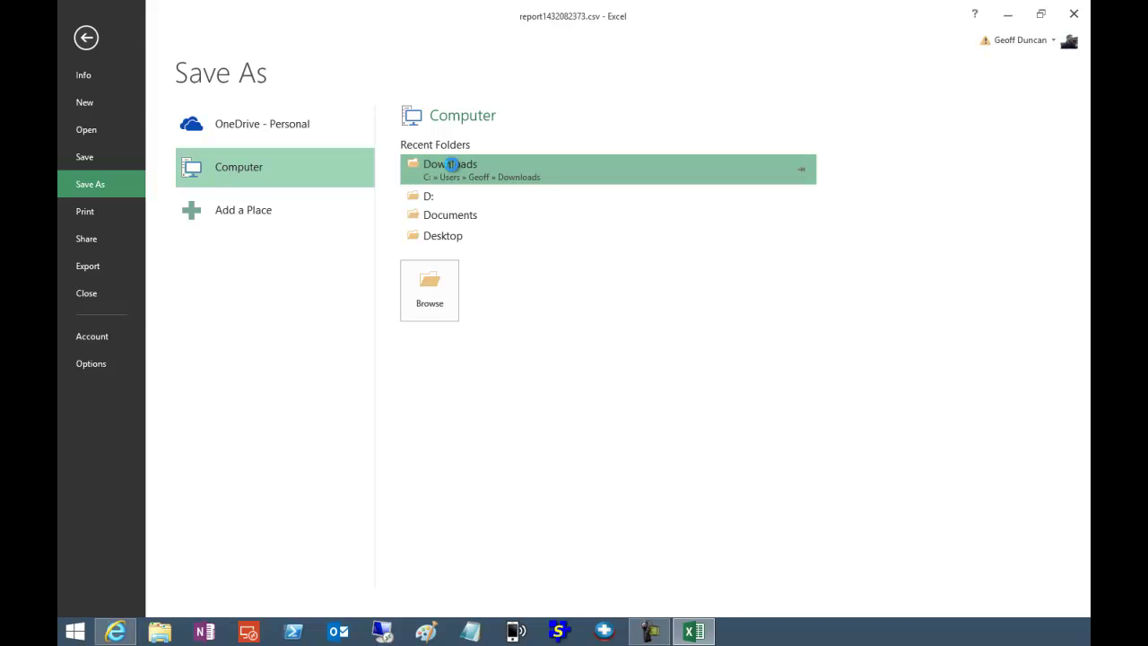
click(439, 167)
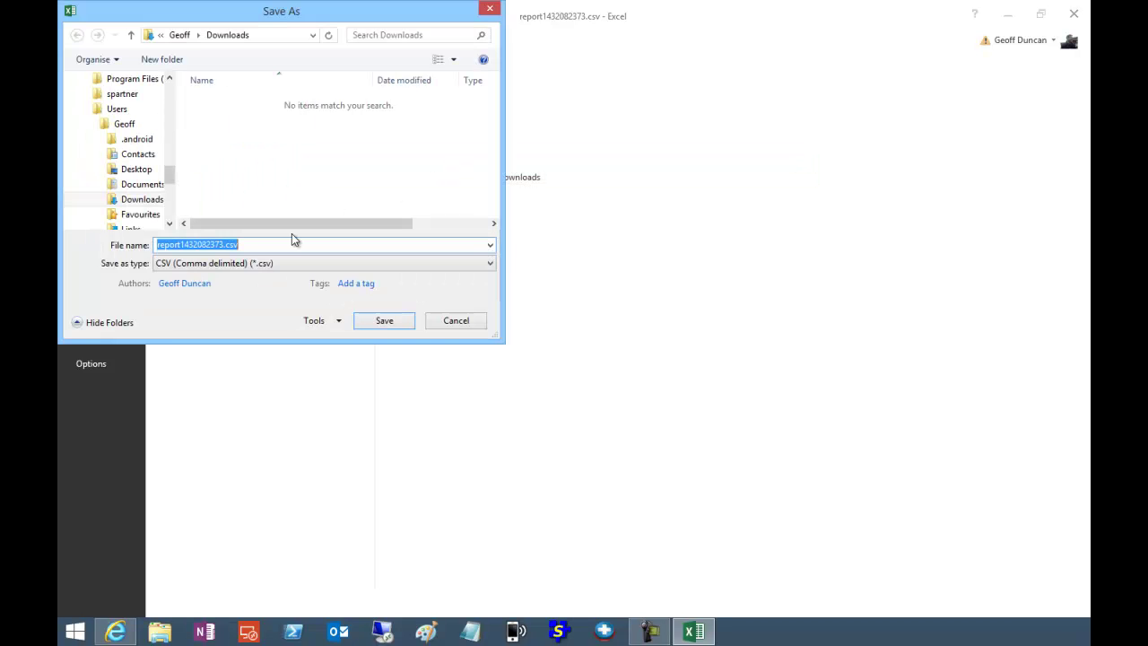
text(export)
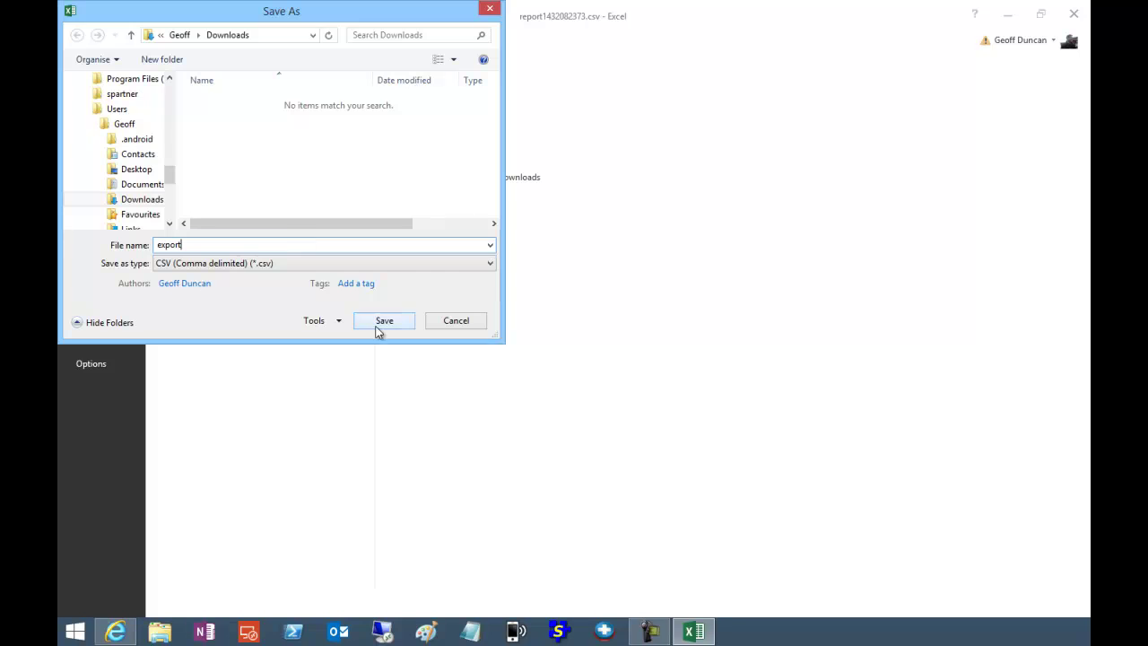
click(383, 321)
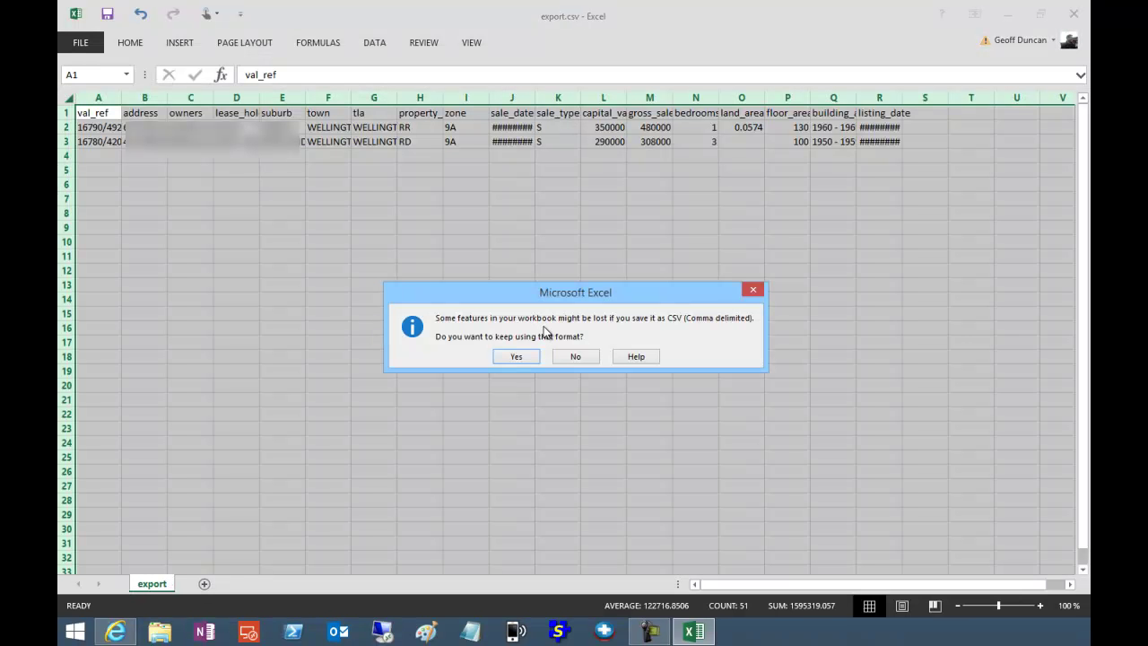
click(519, 358)
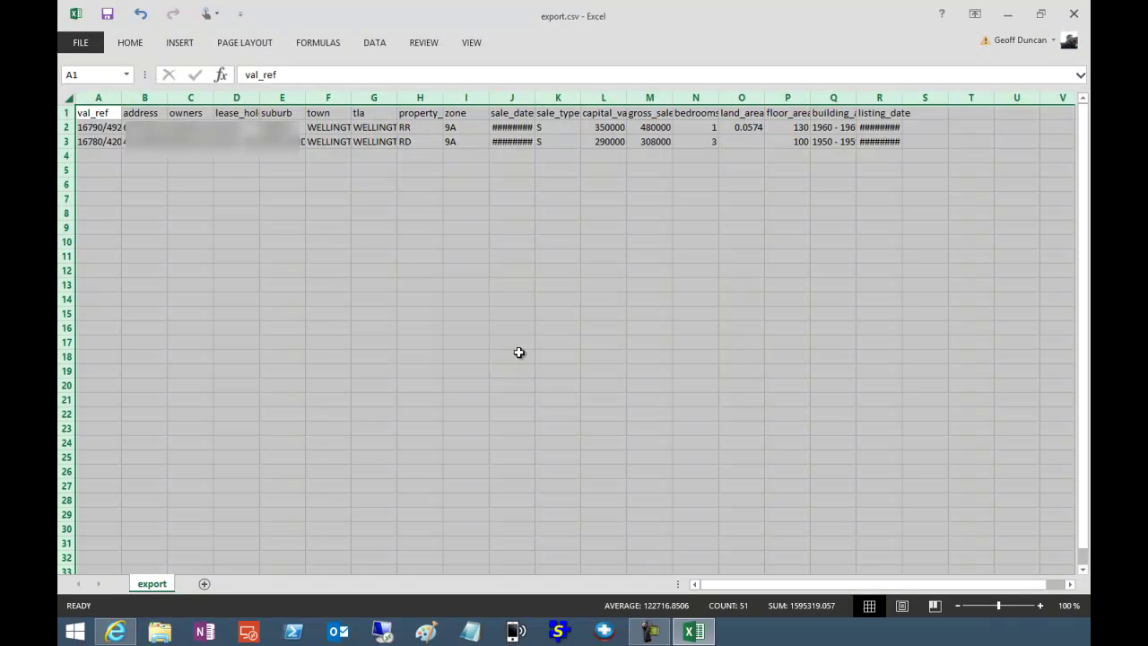
click(1075, 16)
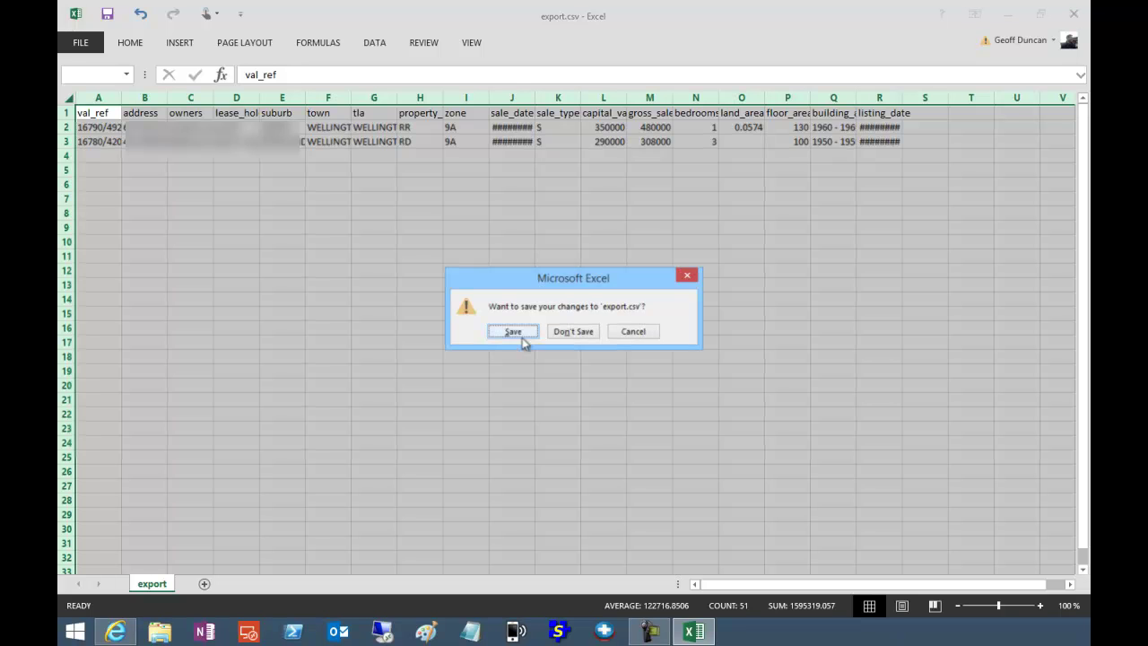
click(572, 332)
- Open salespartner.co.nz in a new browser tab
click(610, 29)
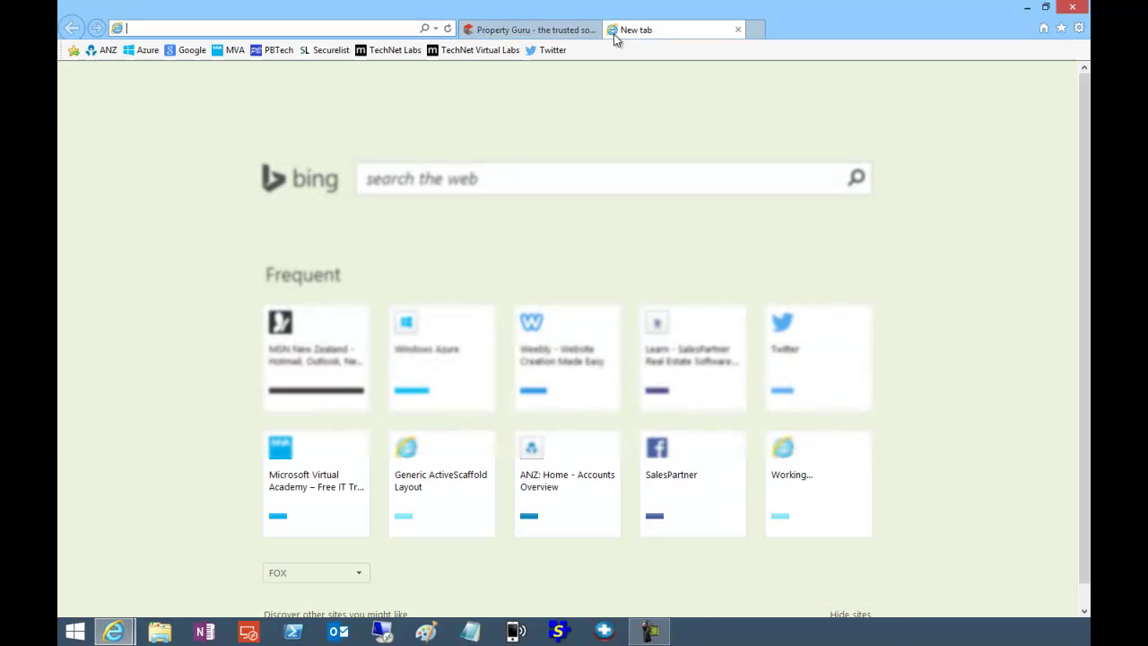
text(salespartner.co.nz/)
key(Return)
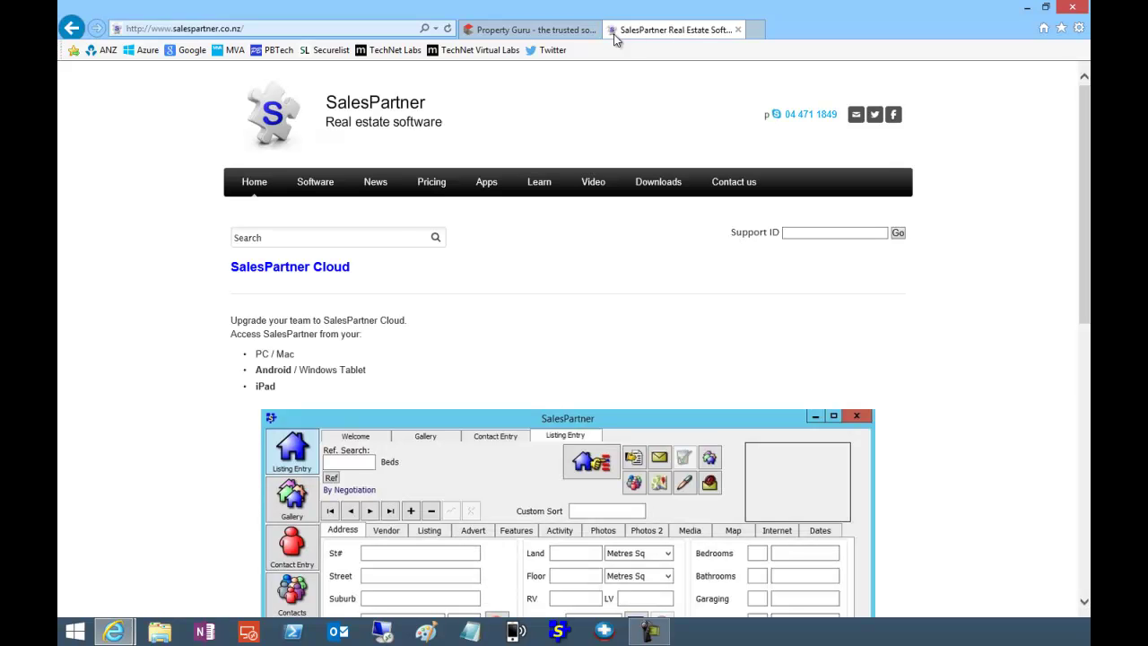
- Enter the password for the Learn section and open the "How to: Import Listings as CSV" guide
click(542, 183)
text(********)
key(Return)
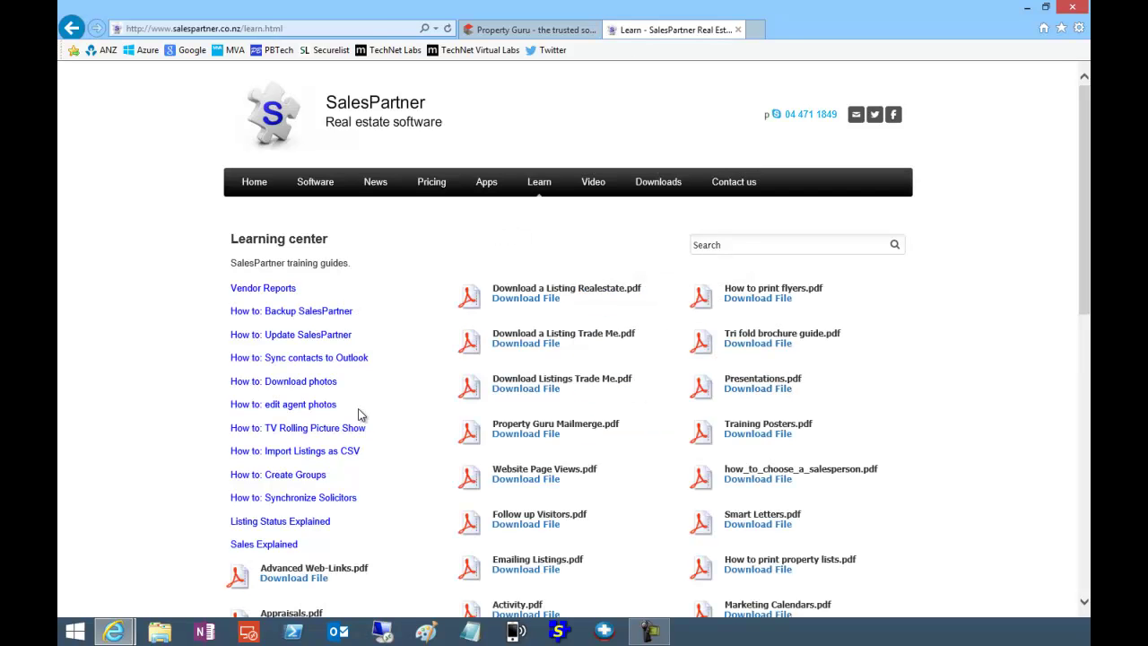
click(279, 451)
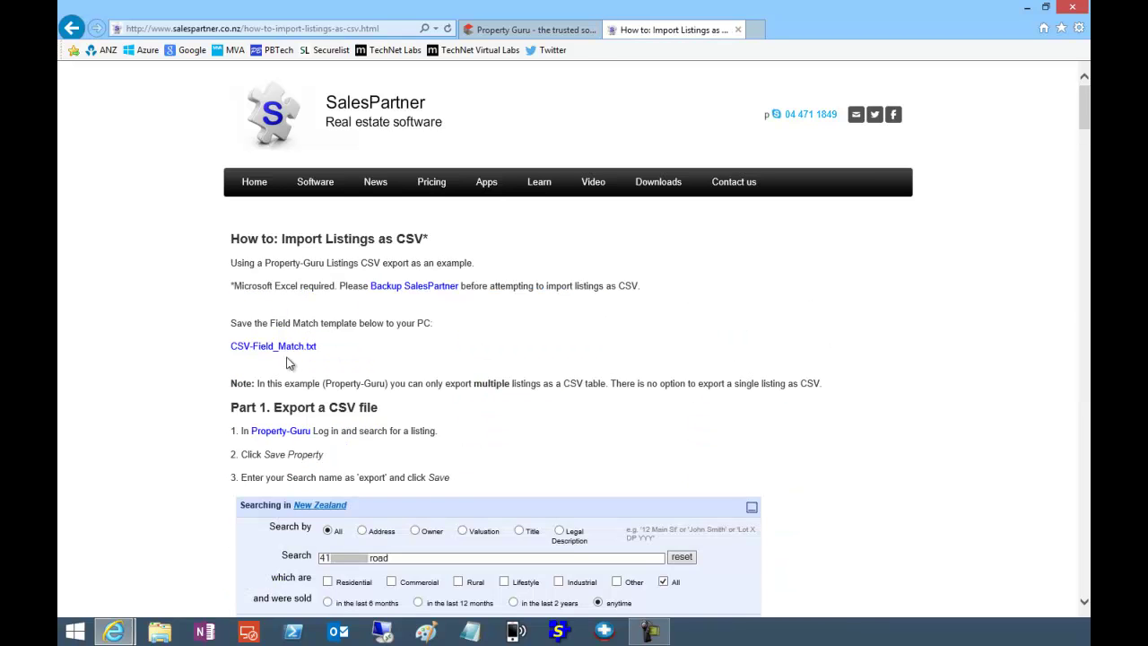
- Save the CSV-Field_Match.txt template from the guide to the Downloads folder as csv-field_match.txt
right_click(280, 351)
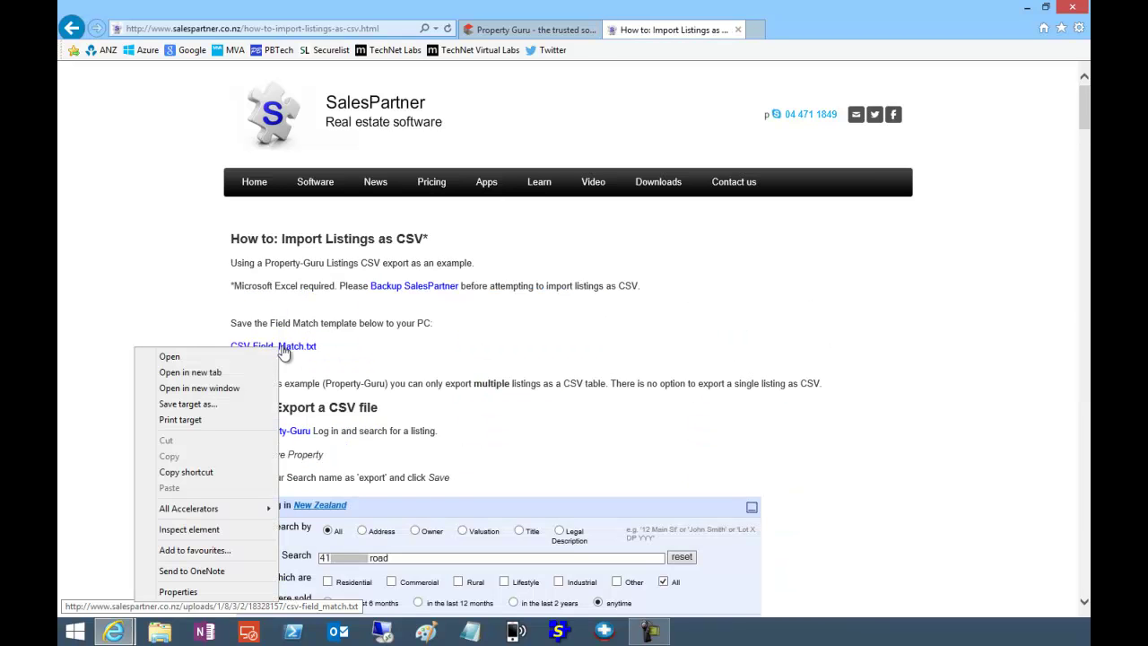
click(188, 404)
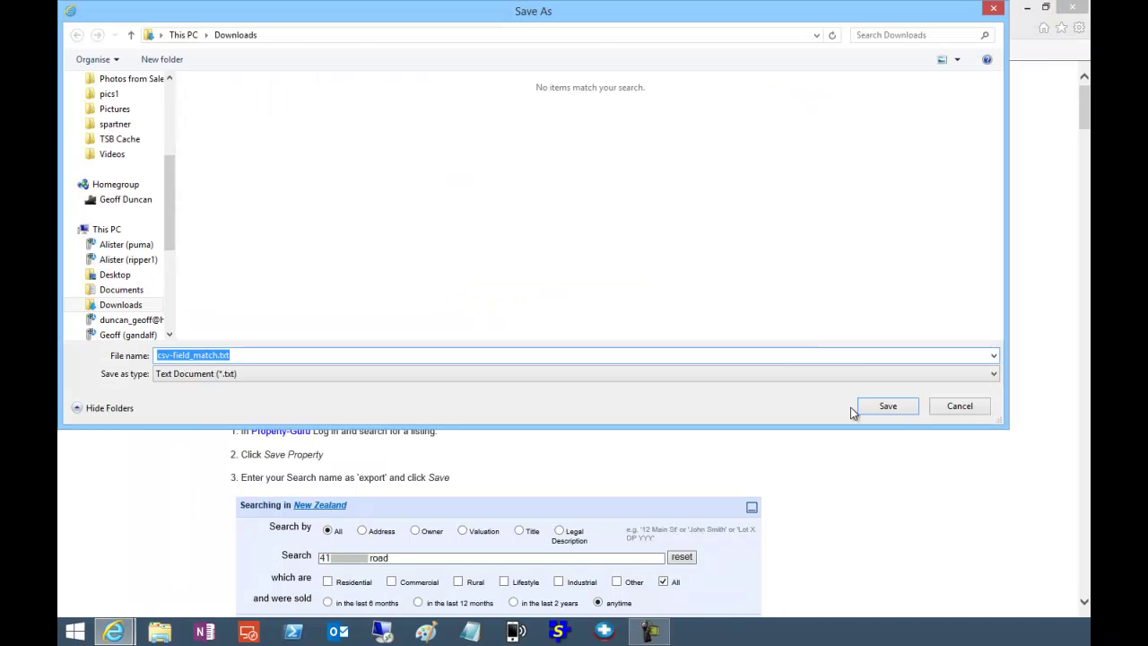
click(878, 406)
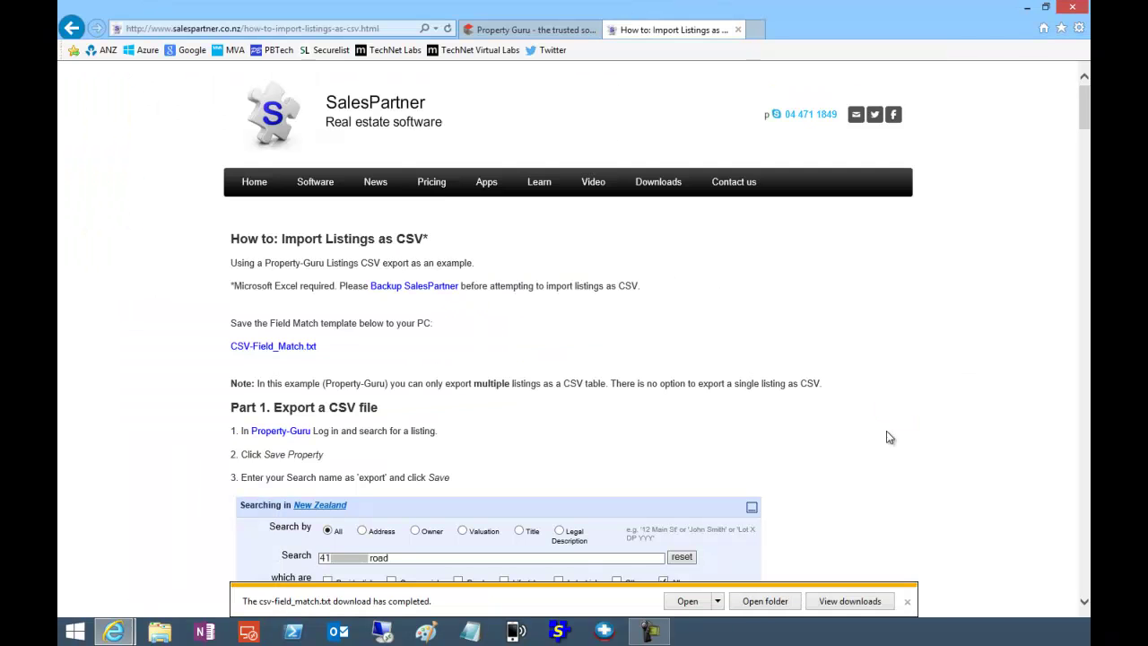
- Minimize the browser, start SalesPartner and log in with the user ID
click(1027, 8)
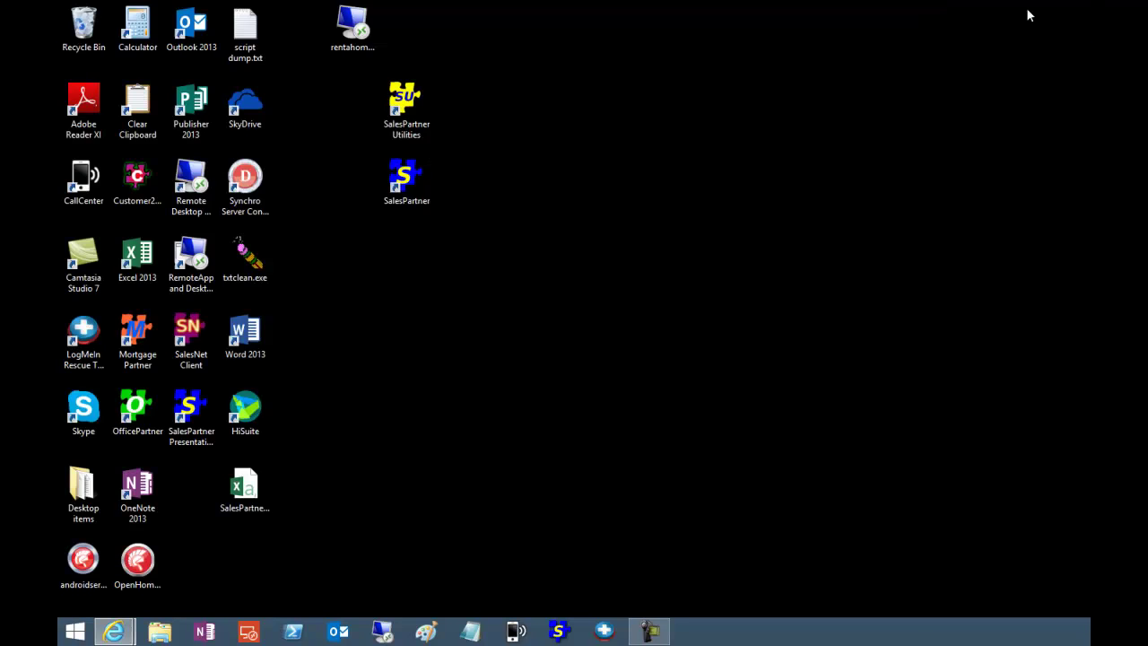
click(562, 633)
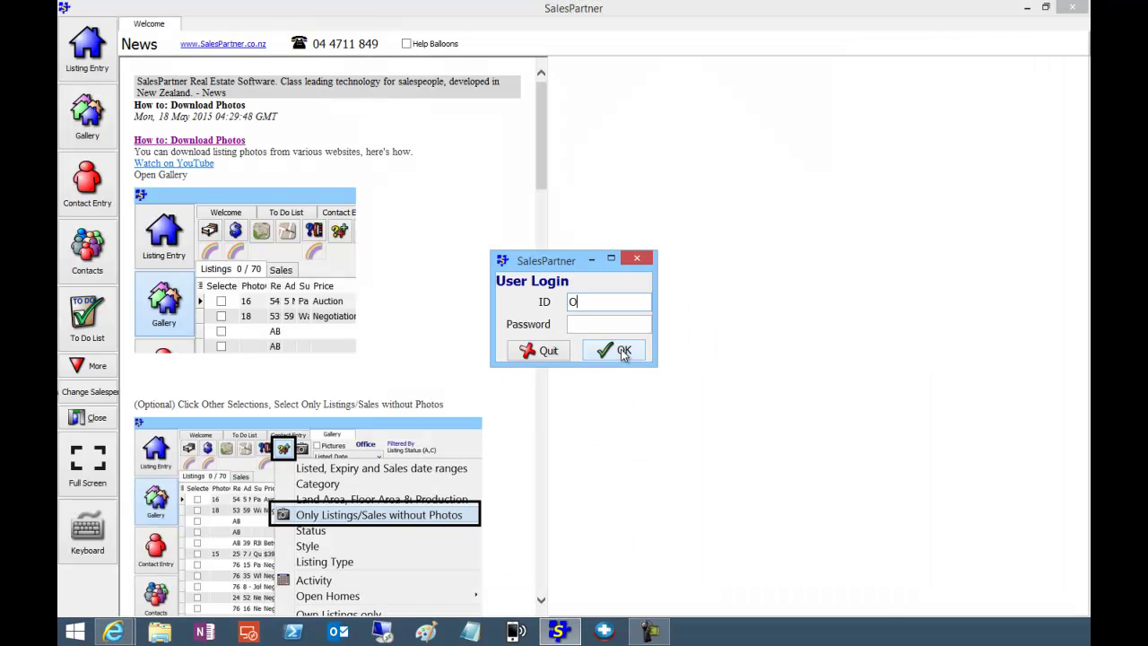
click(623, 352)
- Start a listings import from CSV and load export.csv from the Downloads folder
click(94, 372)
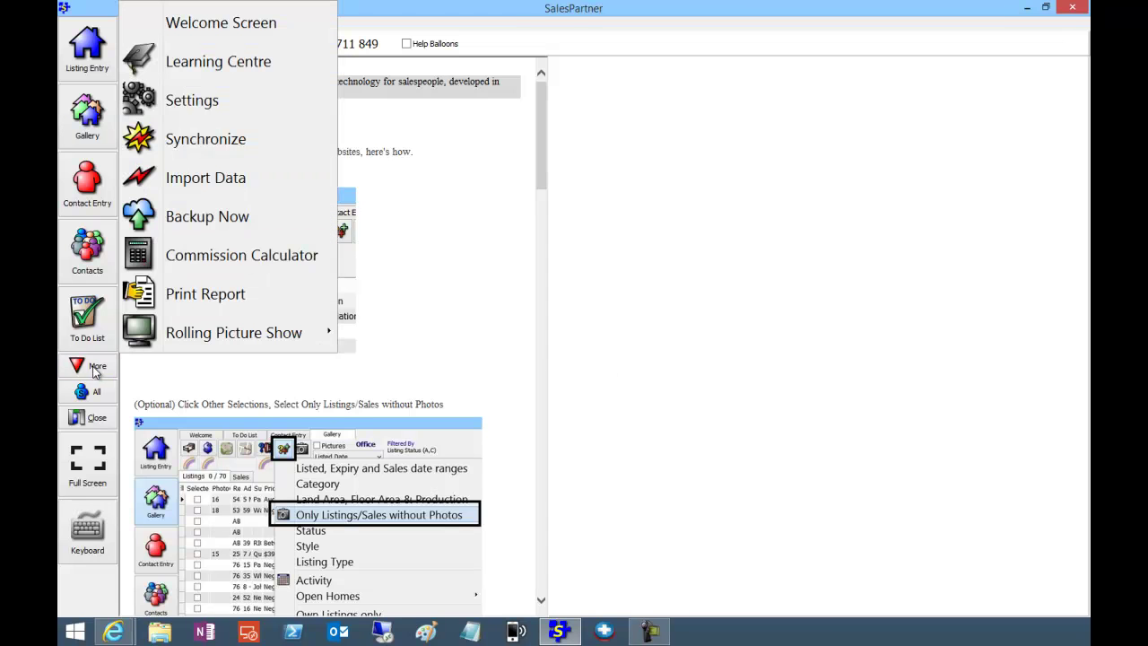
click(216, 190)
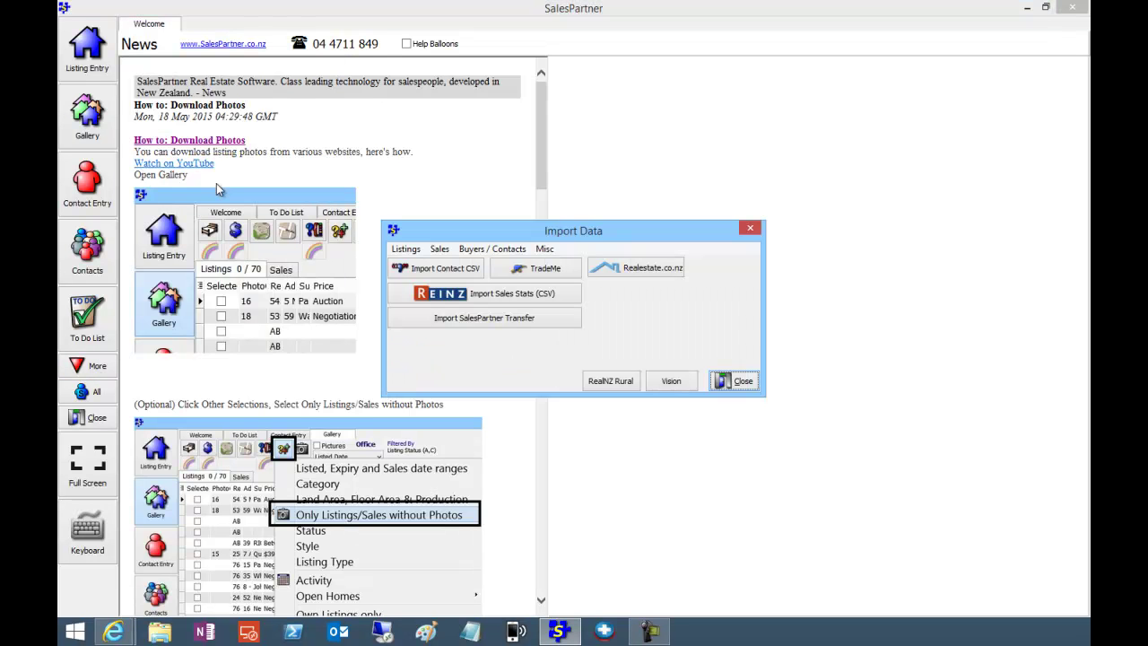
click(413, 251)
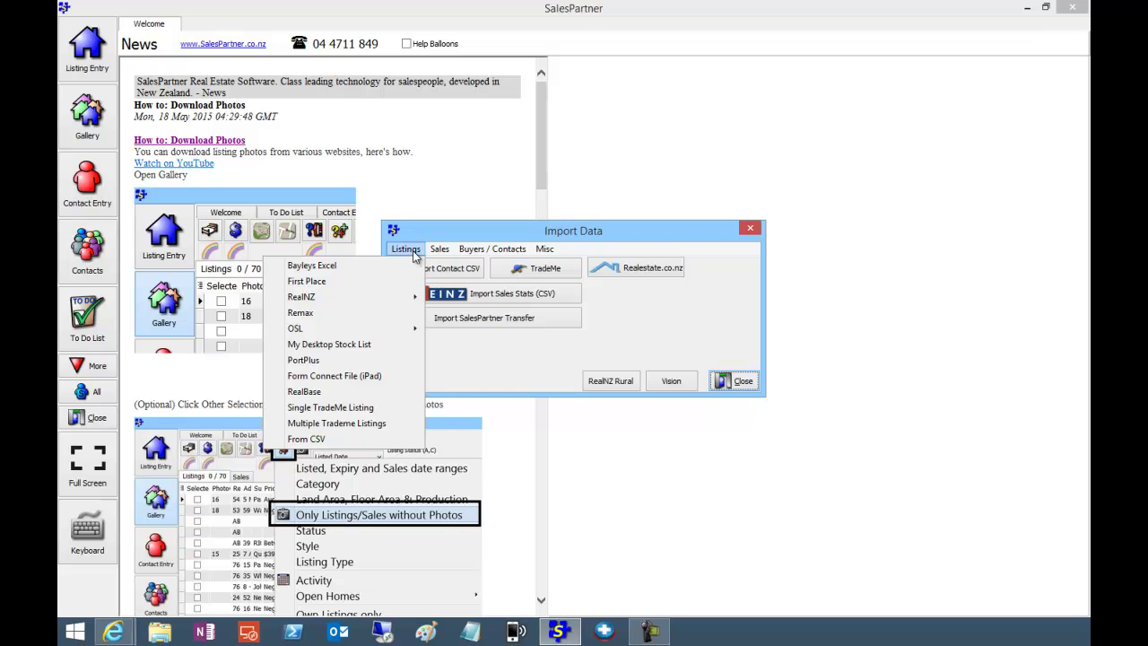
click(332, 440)
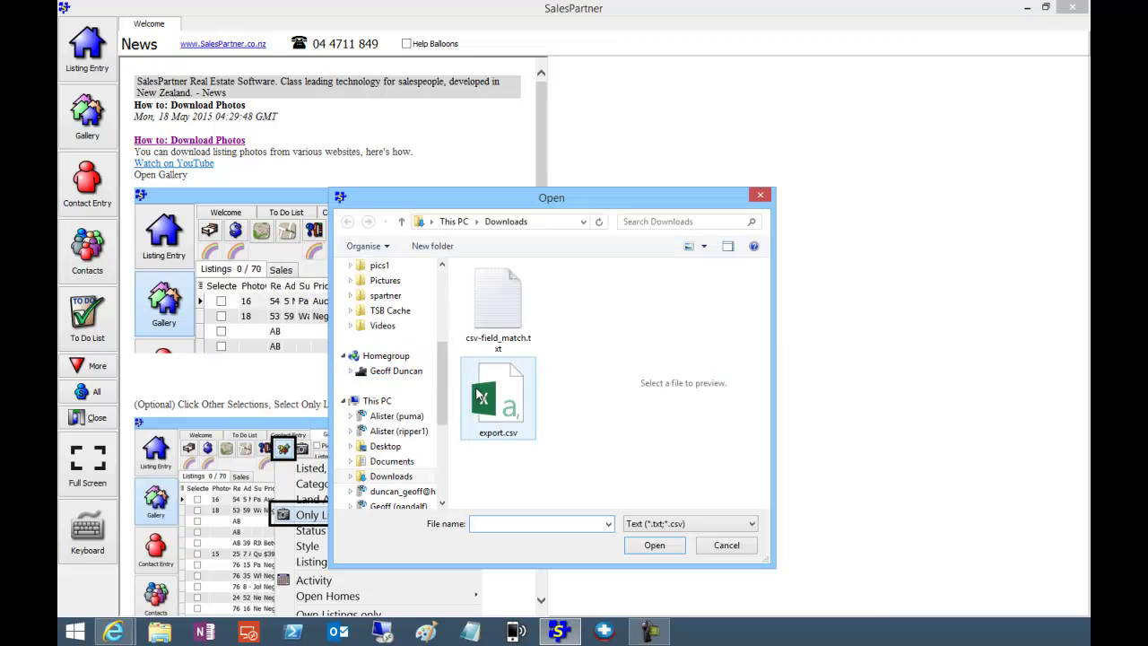
click(502, 404)
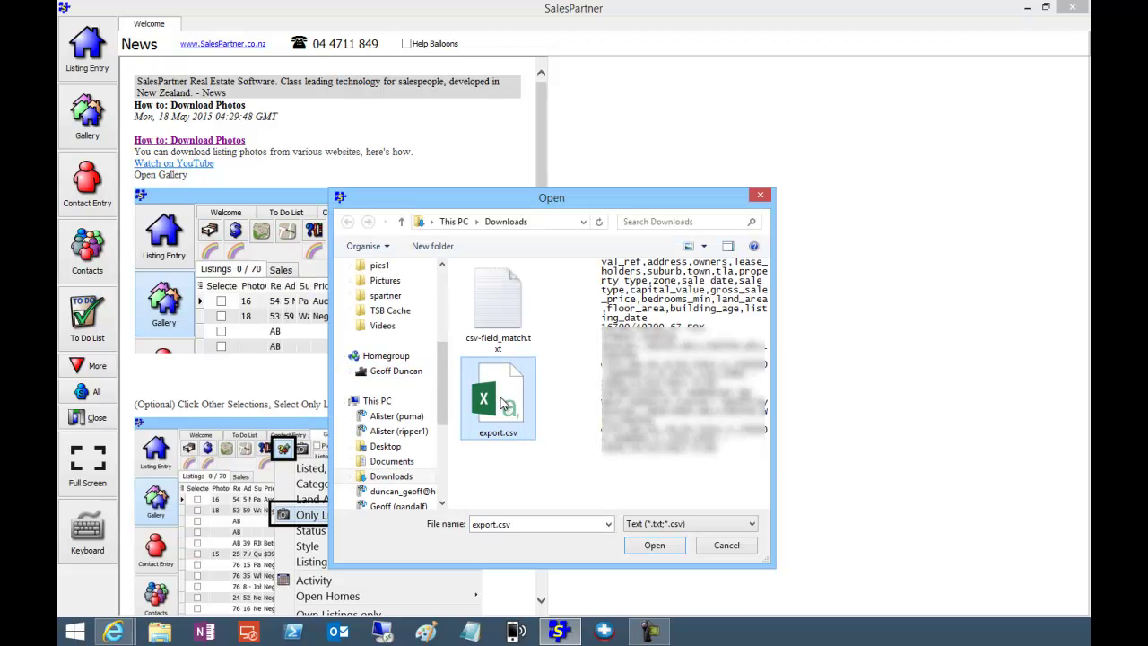
click(655, 545)
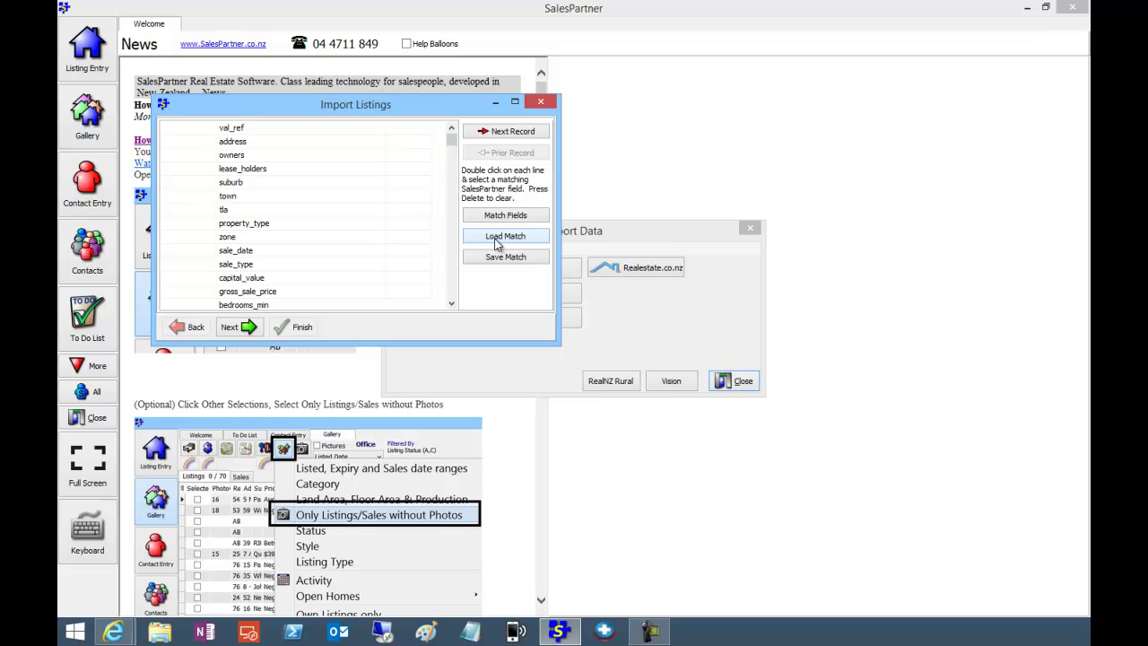
- Load the field match from csv-field_match.txt to map the CSV columns to SalesPartner fields
click(496, 244)
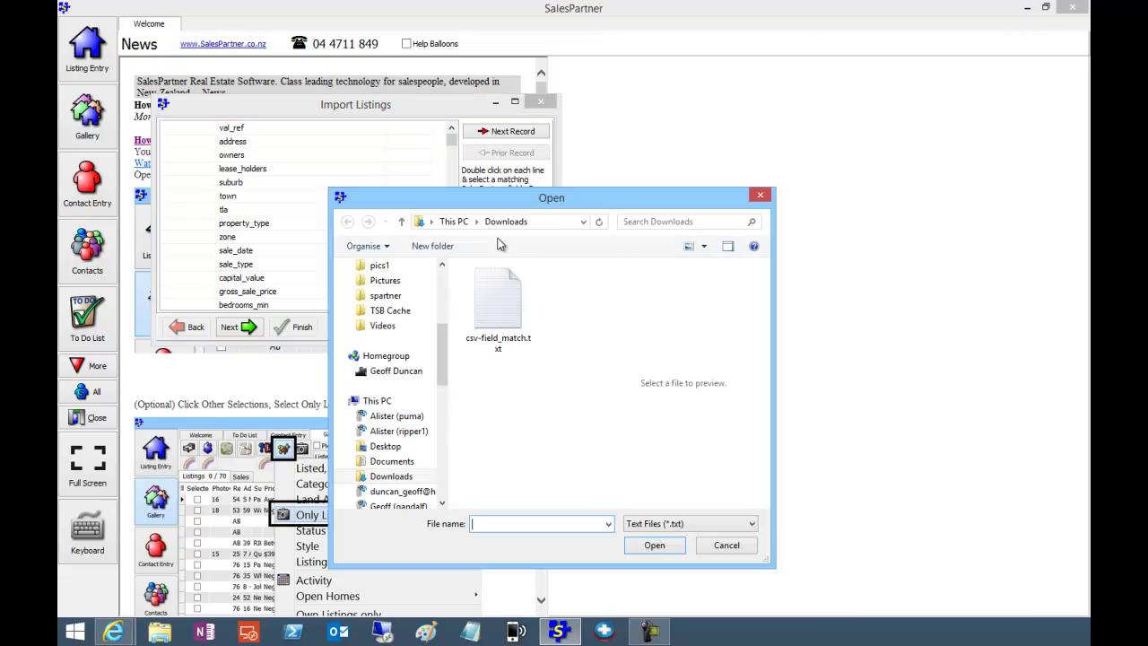
click(506, 309)
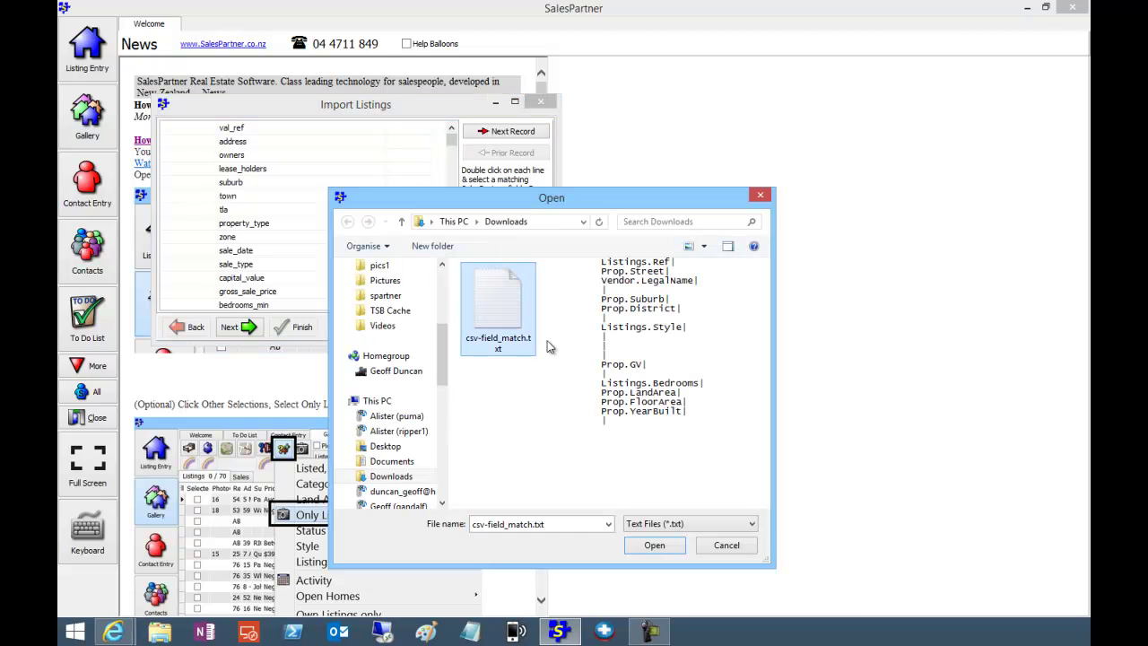
click(662, 547)
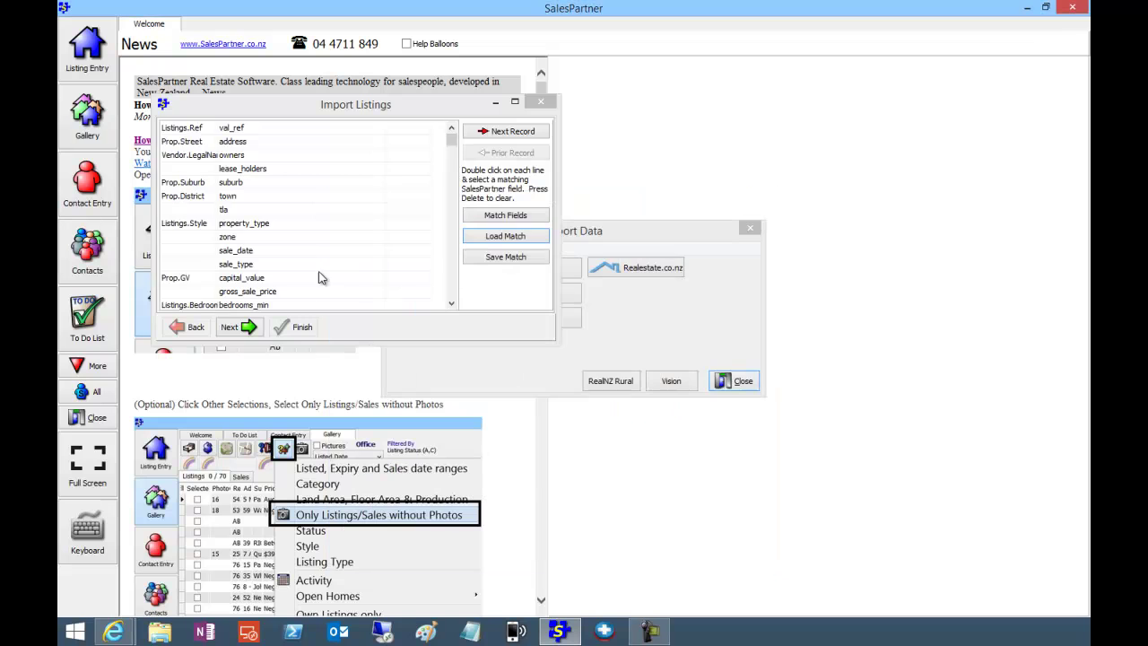
- Continue to the fixed-field settings and add Listings.Status as a fixed field with the value I
click(244, 327)
click(408, 137)
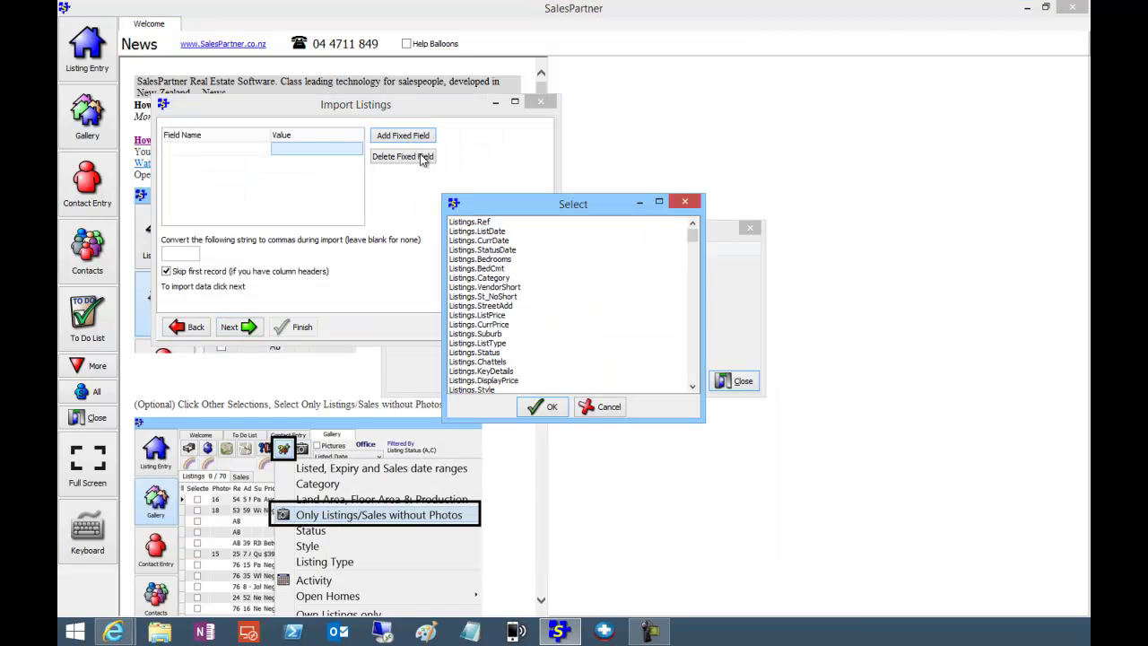
double_click(486, 355)
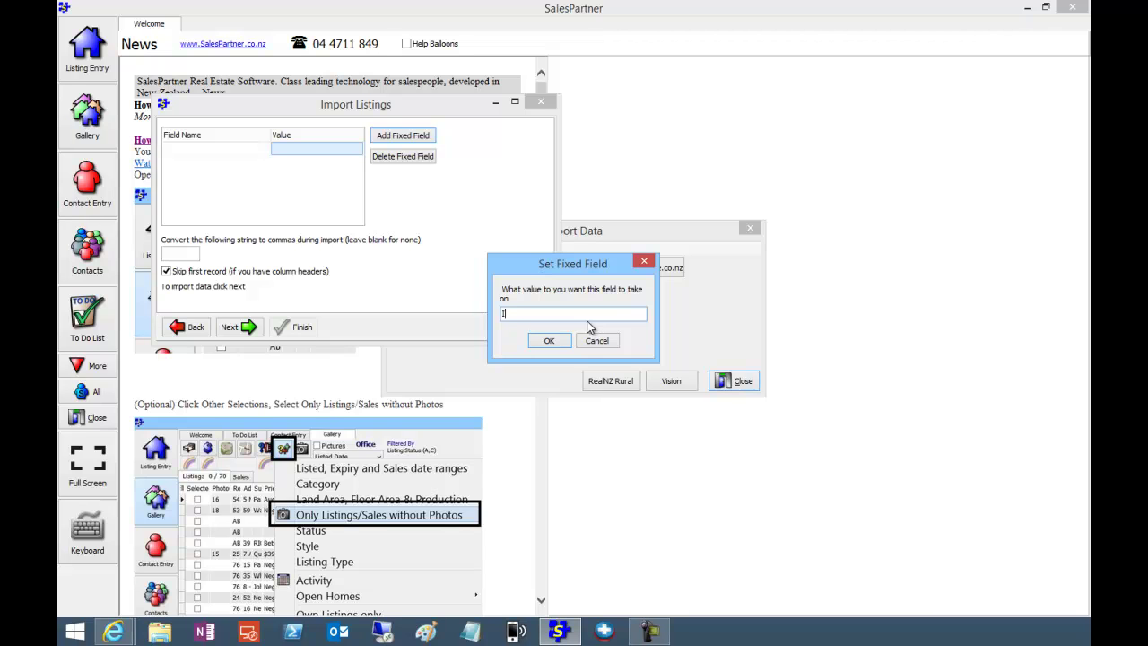
click(549, 341)
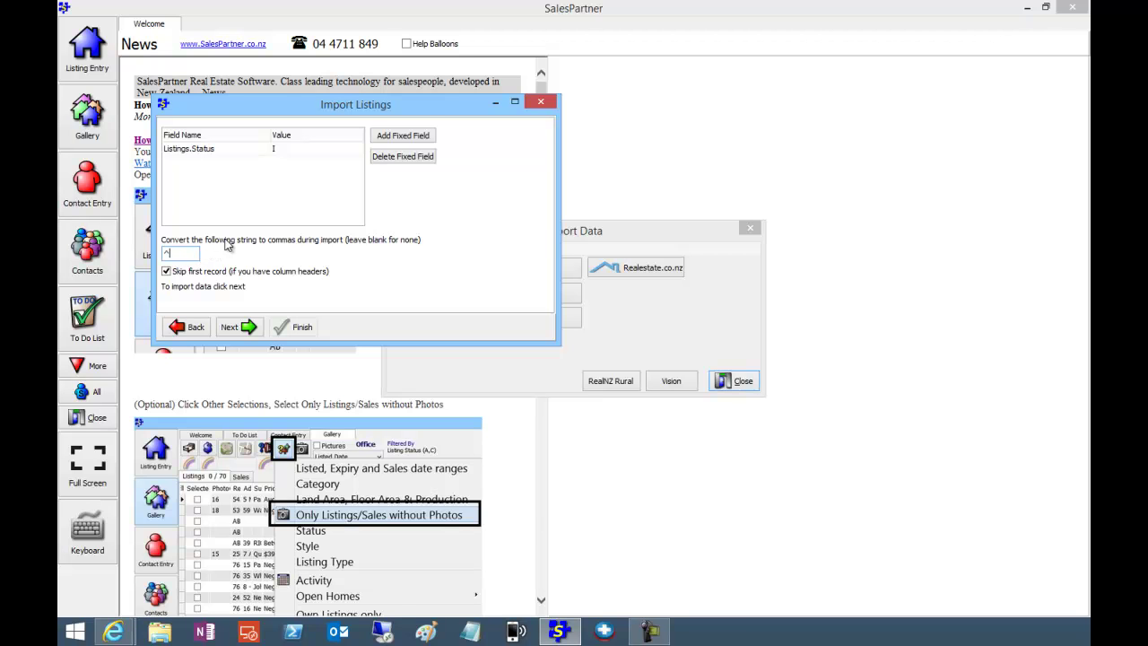
- Set the ^ string to convert to commas, run the listings import to the finish and close the Import Data window
click(235, 327)
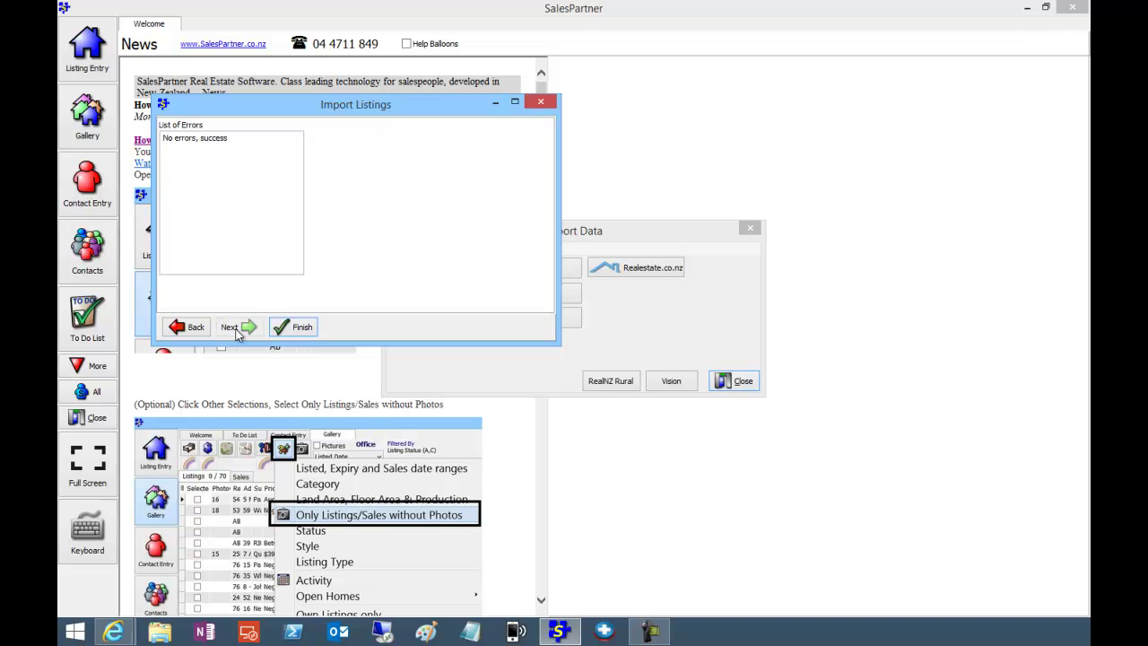
click(302, 328)
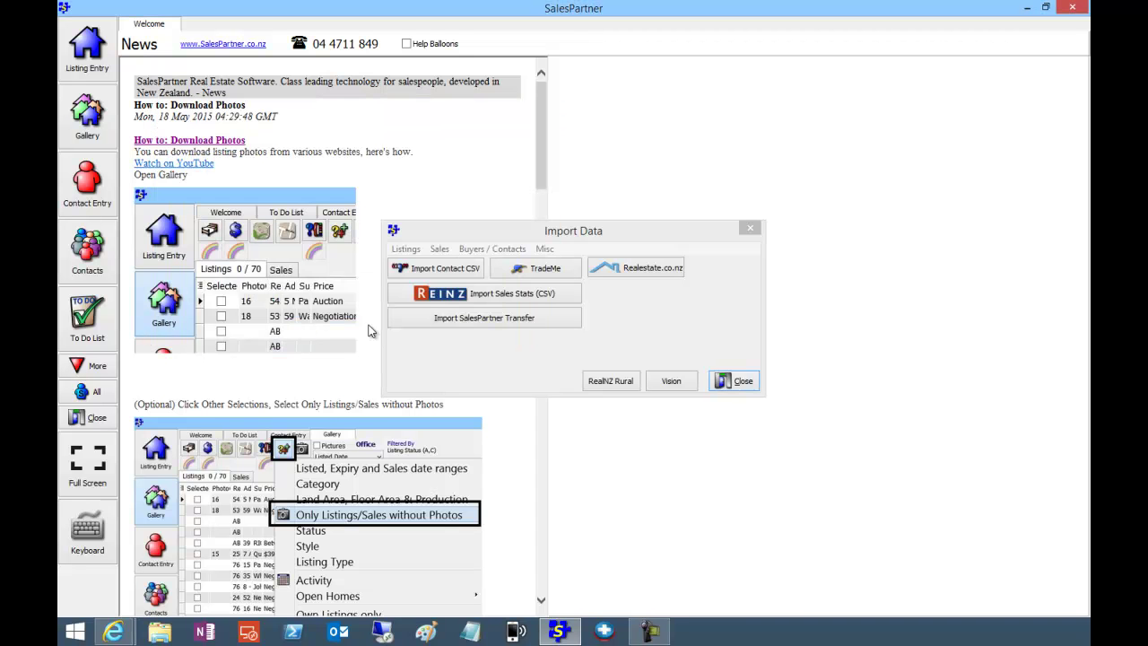
click(731, 381)
- Open the Gallery and filter the listings to only the incomplete (I) status
click(82, 121)
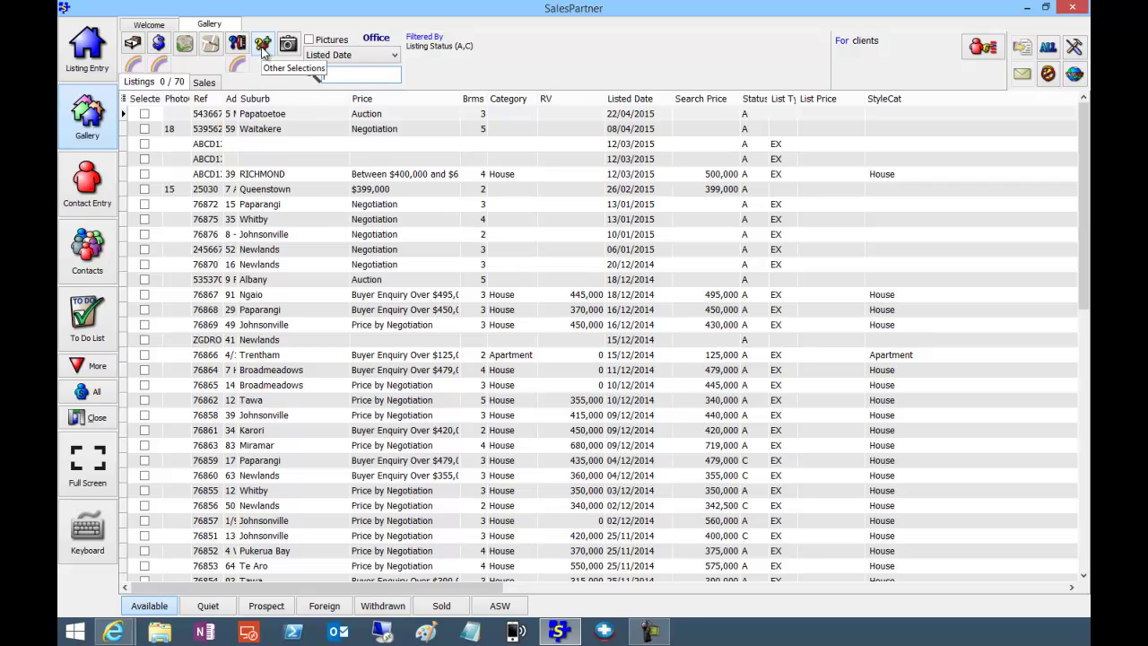
click(262, 52)
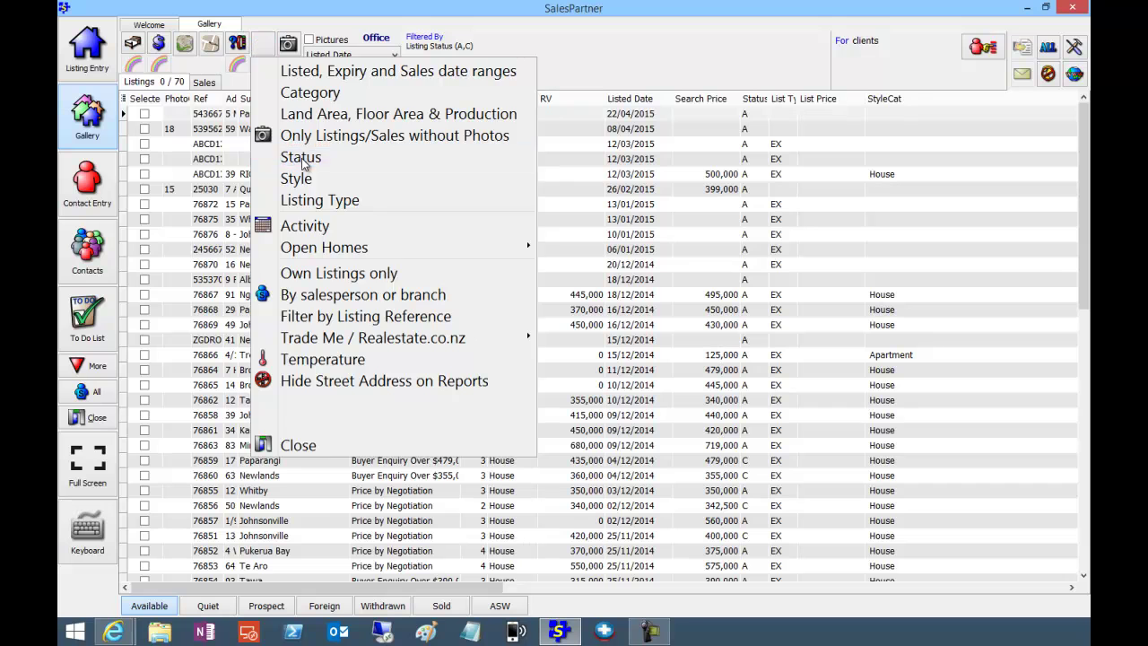
click(303, 156)
click(393, 182)
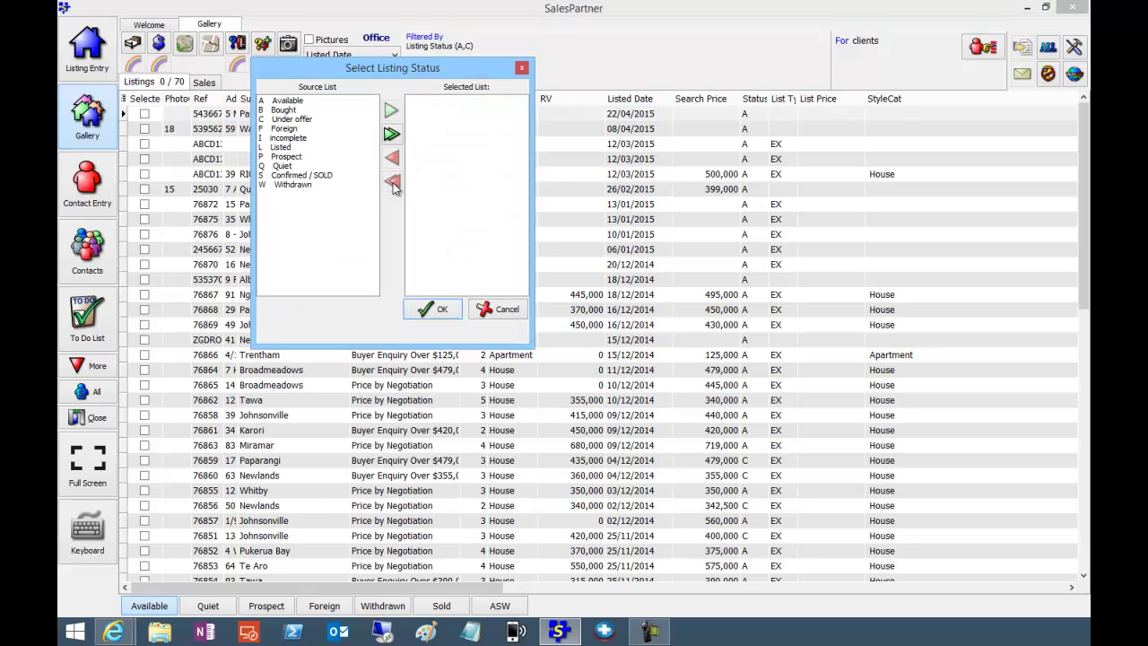
click(287, 137)
click(391, 110)
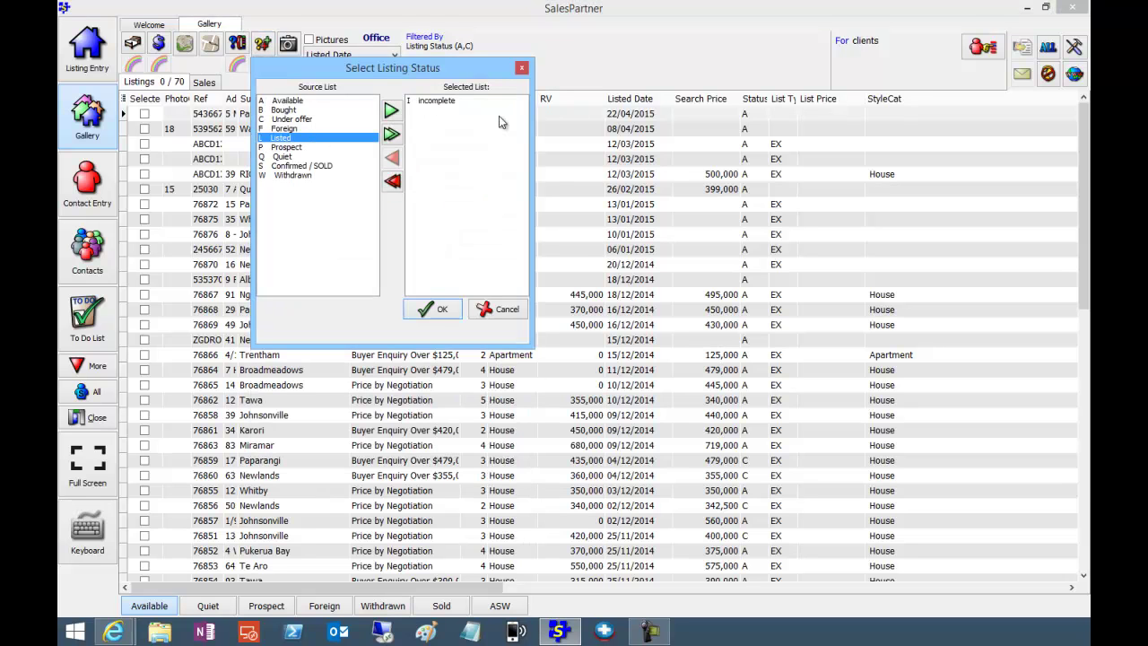
click(437, 310)
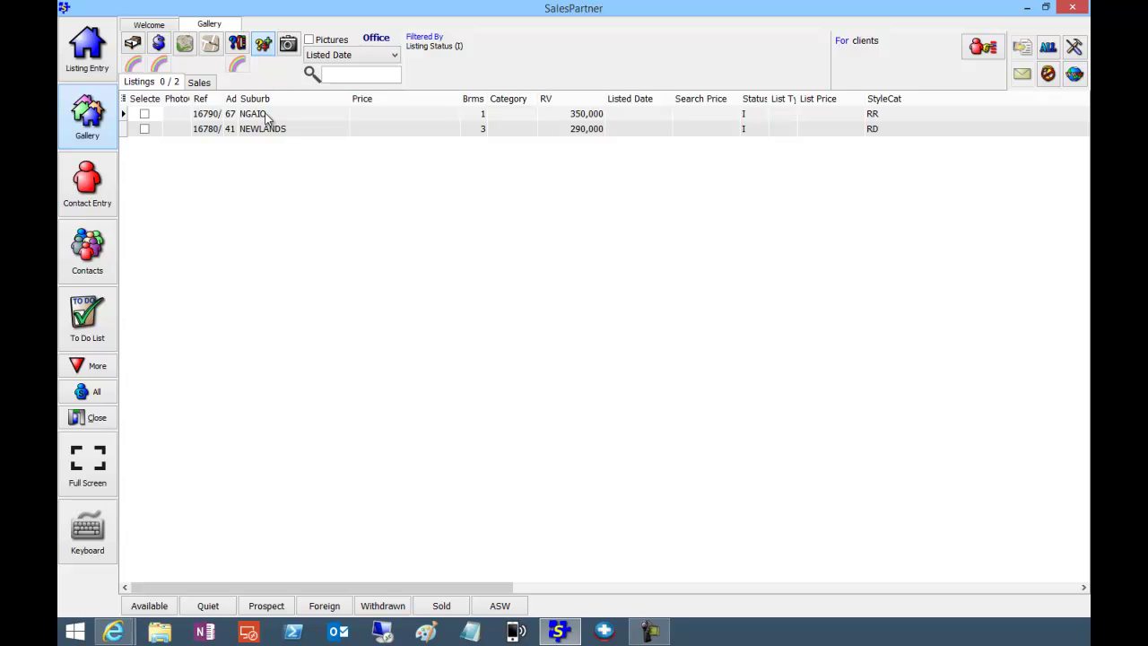